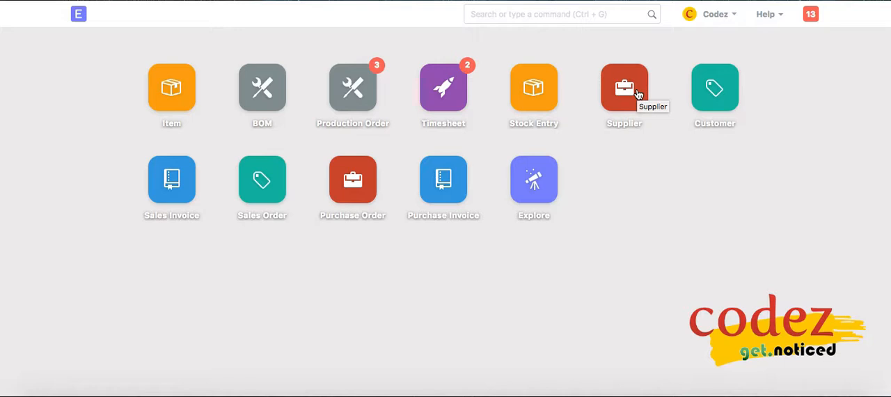
Open the first listed supplier's record and start a new Request for Quotation from its procurement links
click(638, 94)
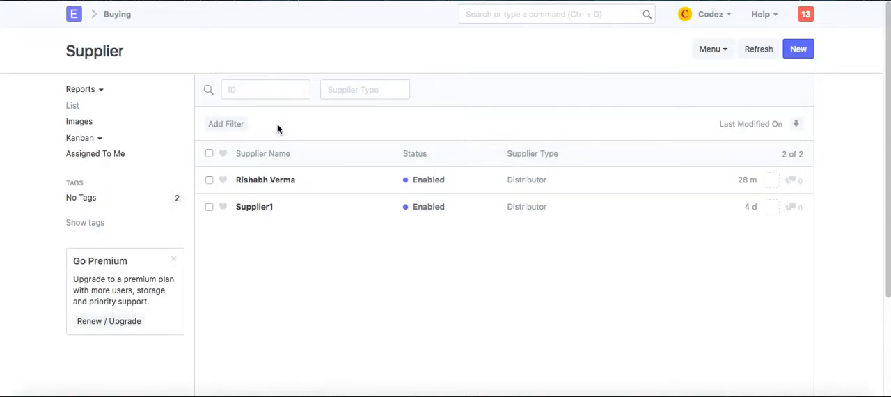
click(277, 182)
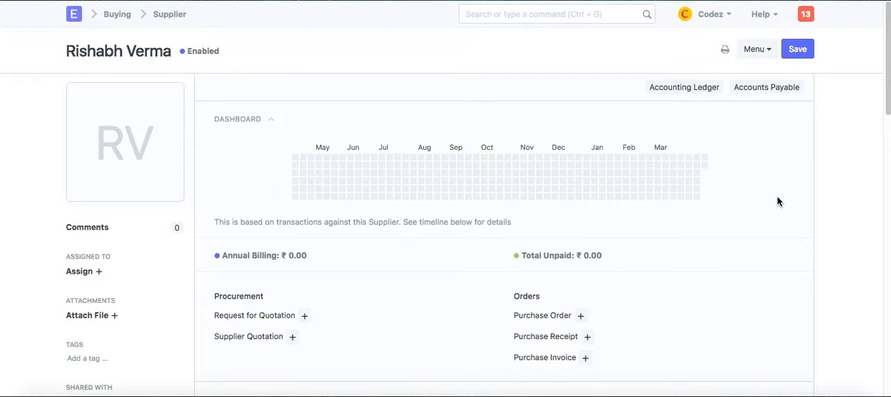
scroll(778, 201, down, 2)
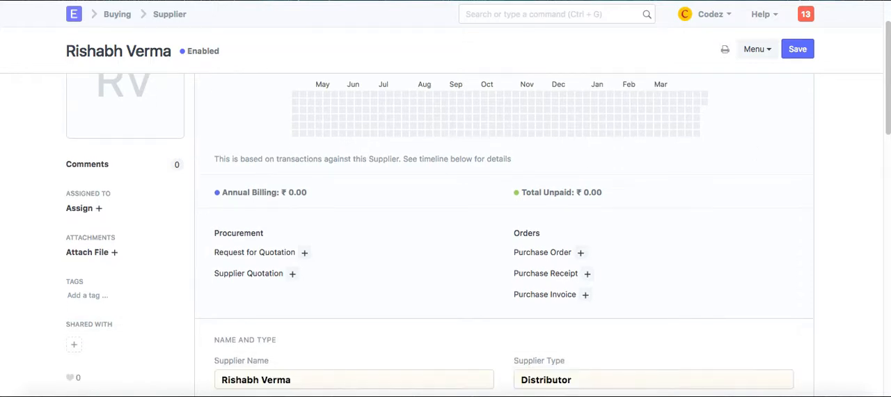
click(279, 254)
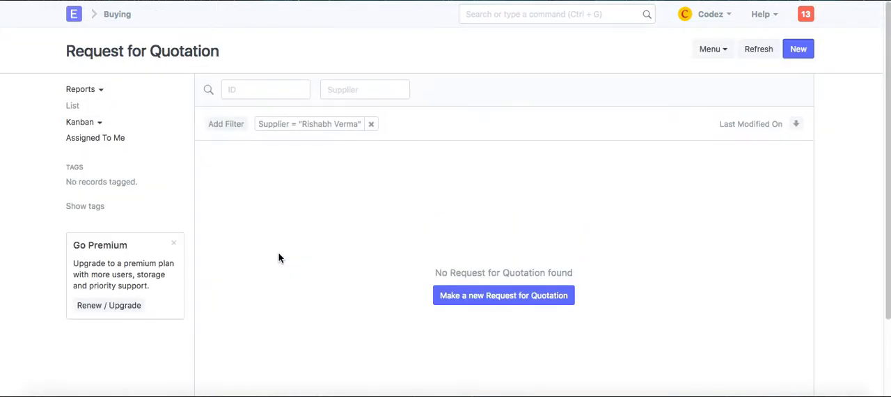
click(493, 300)
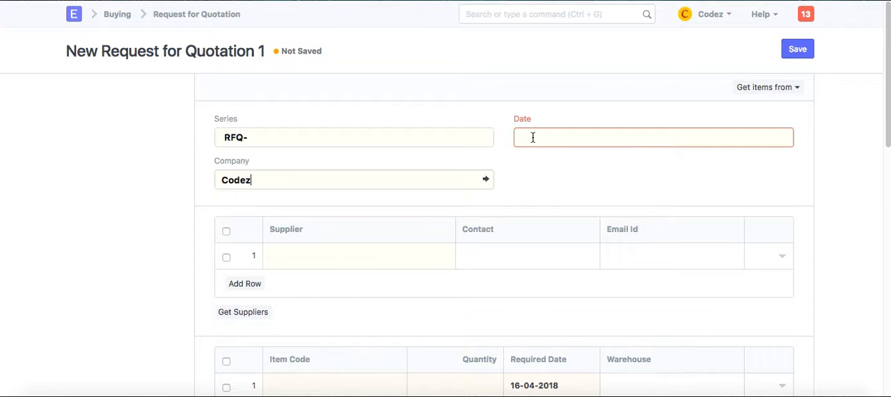
Set the request's date to 16-04-2018 and choose the same supplier in the first supplier row
click(532, 138)
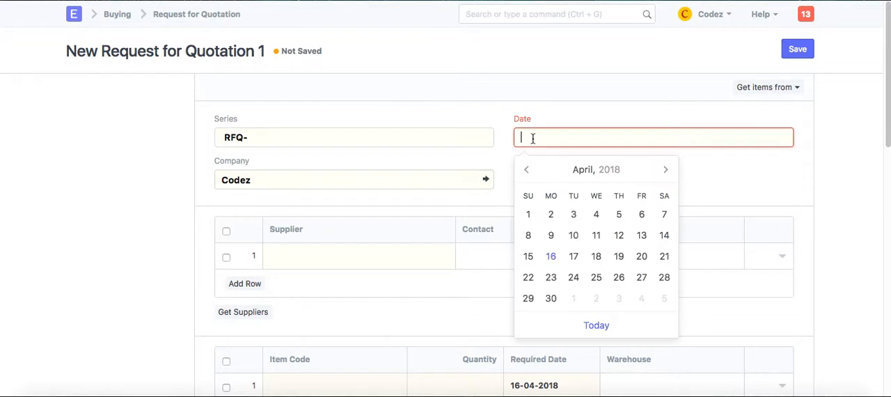
click(557, 260)
click(437, 255)
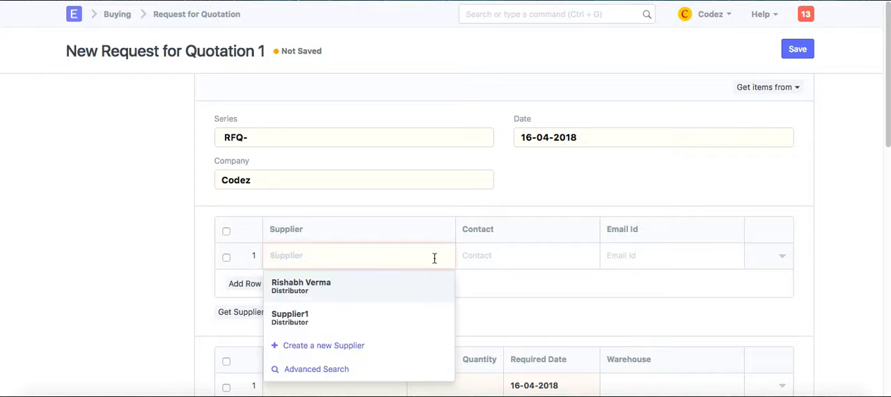
click(416, 286)
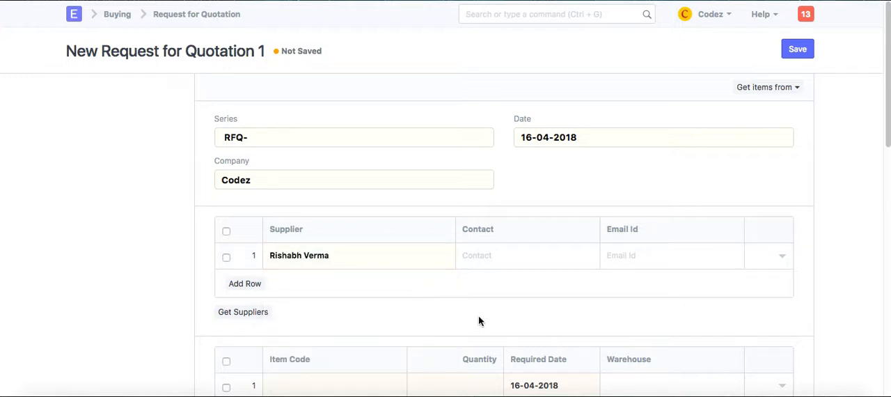
Enter ALOE VERA GEL as the item in the first item row of the Request for Quotation
scroll(504, 237, down, 3)
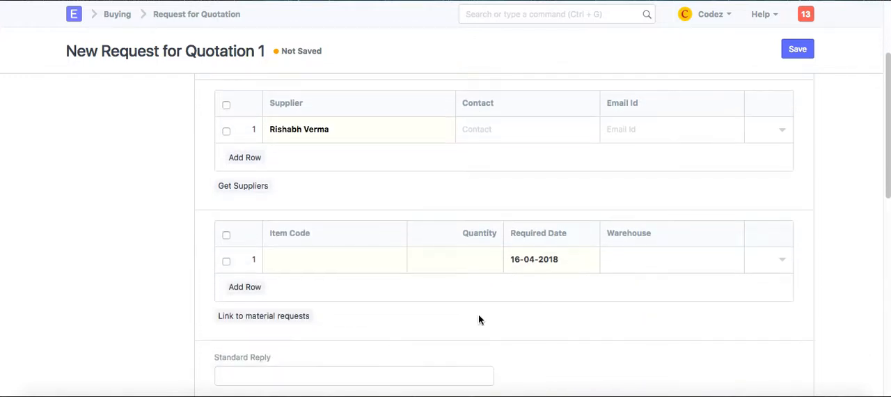
click(341, 264)
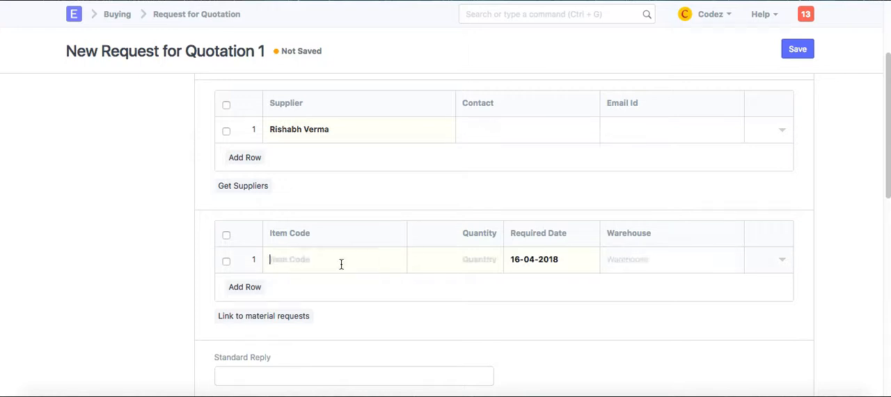
click(341, 264)
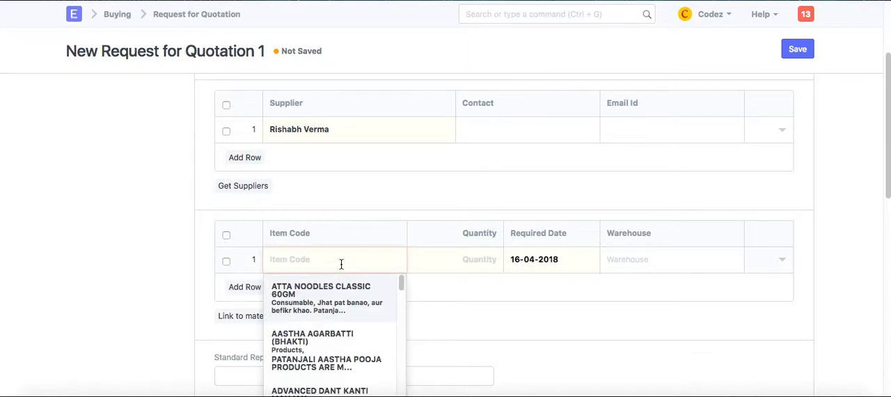
text(aloer)
key(BackSpace)
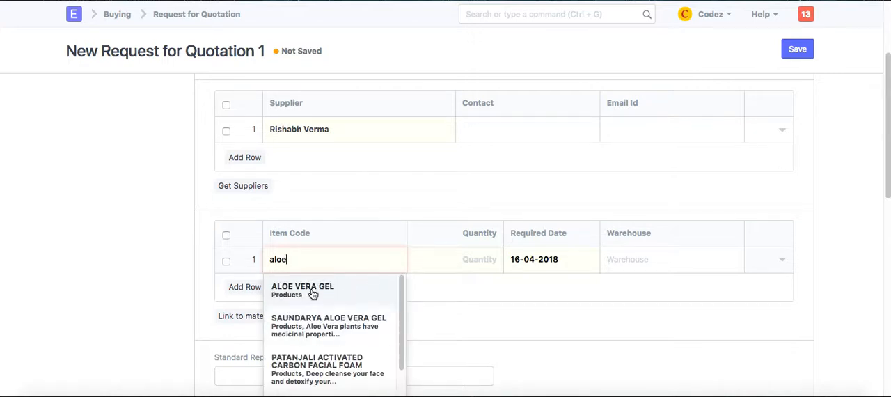
click(311, 296)
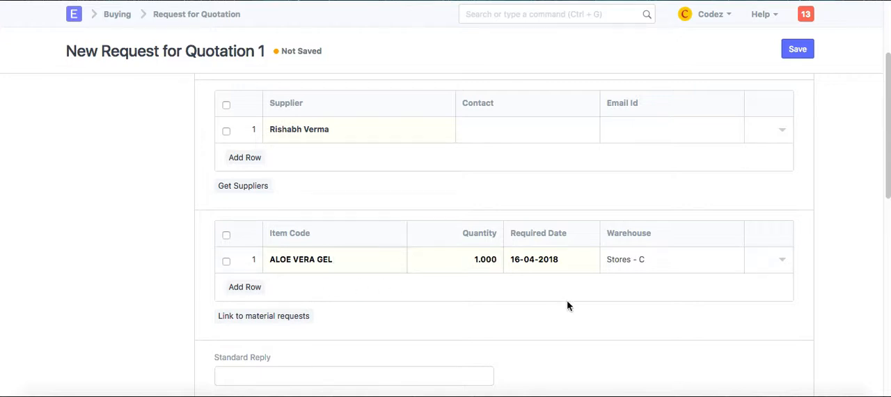
Review the filled-in Request for Quotation, save it and permanently submit it
scroll(567, 306, up, 3)
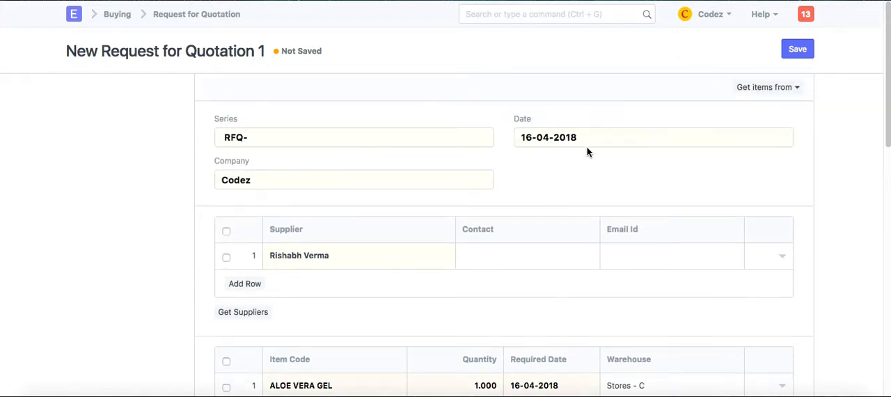
scroll(622, 182, down, 5)
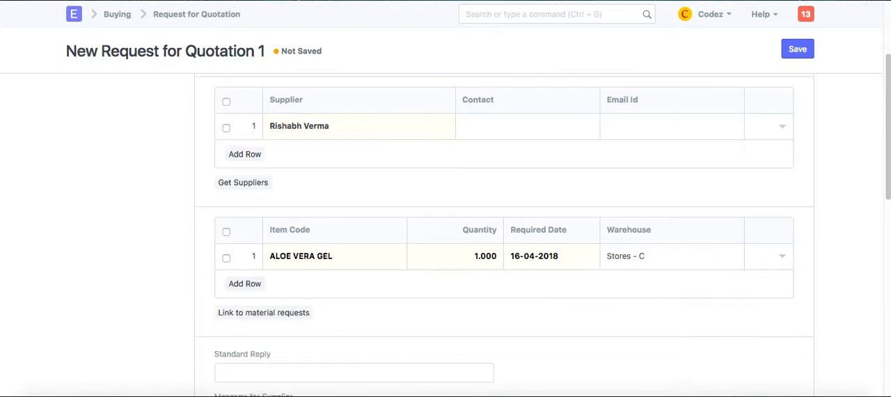
scroll(623, 171, down, 1)
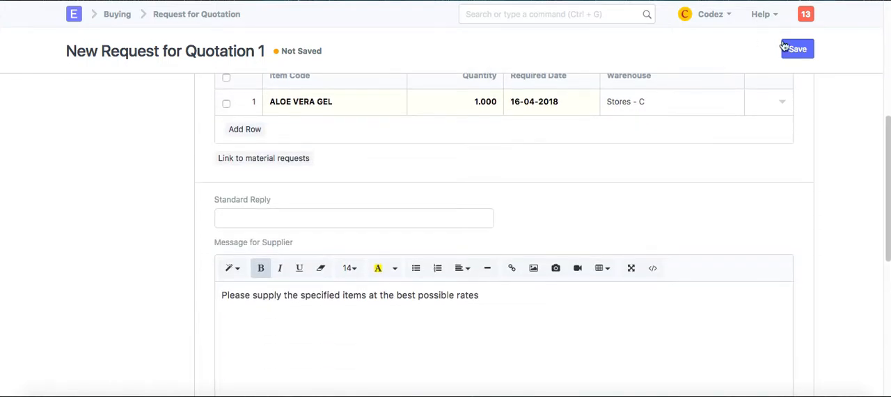
click(792, 50)
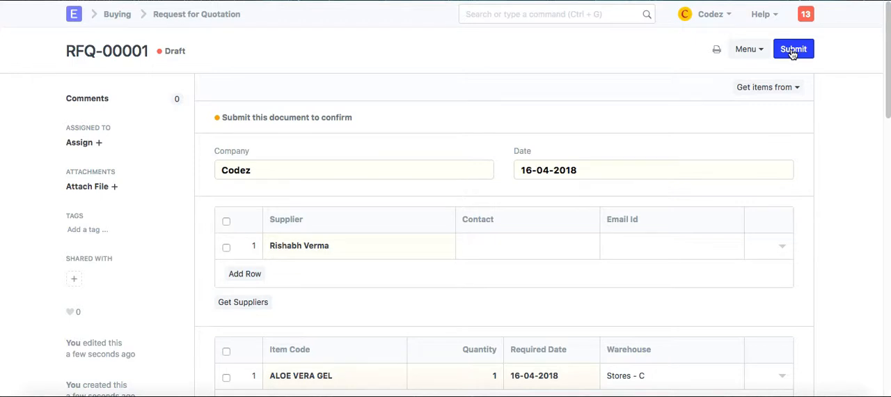
click(792, 50)
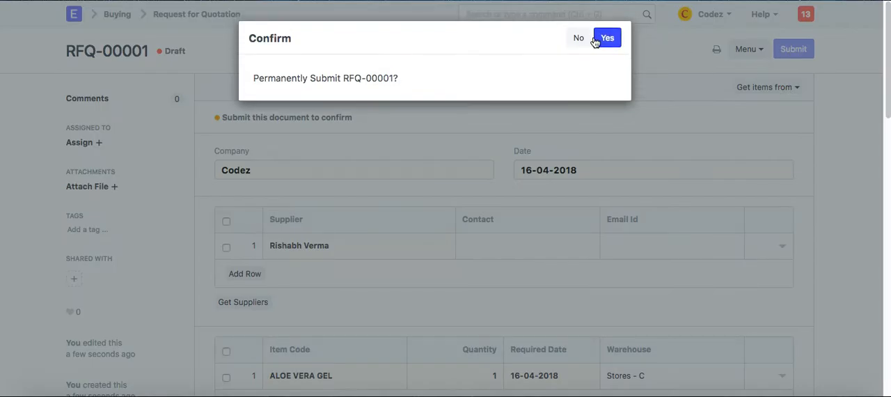
click(609, 39)
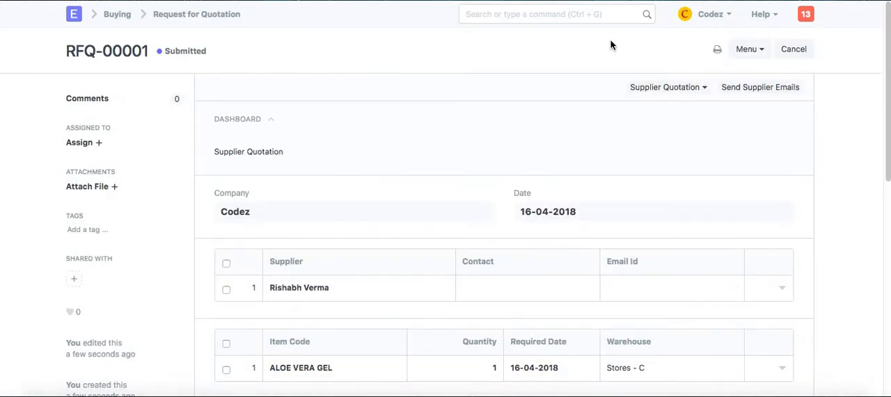
Make a Supplier Quotation from the submitted request for its listed supplier
click(661, 89)
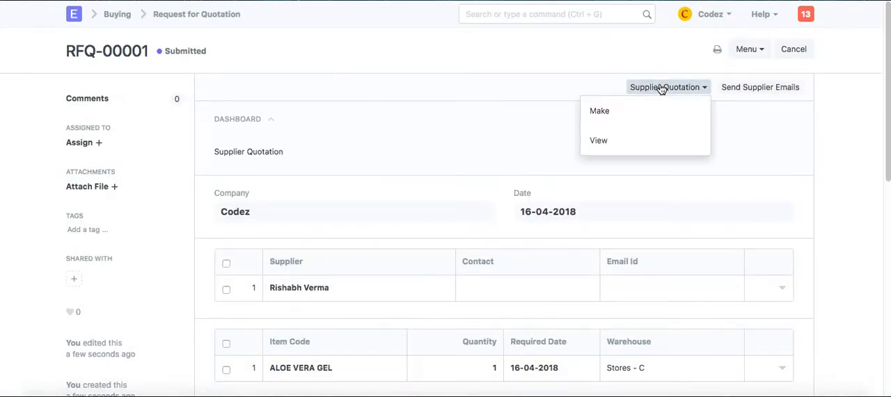
click(661, 111)
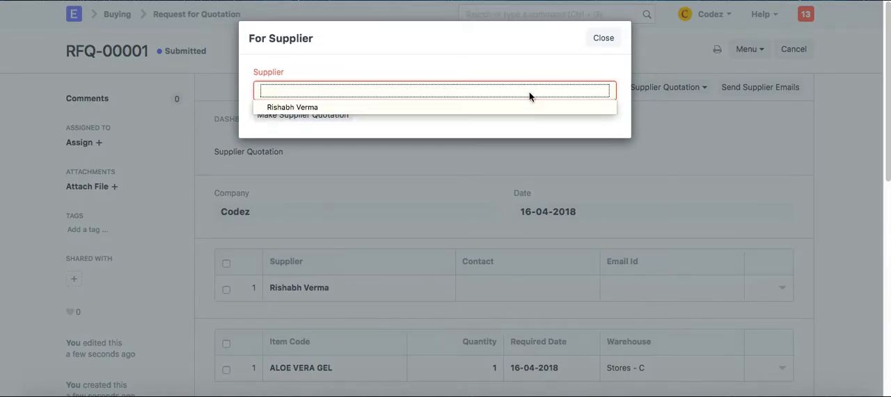
click(529, 106)
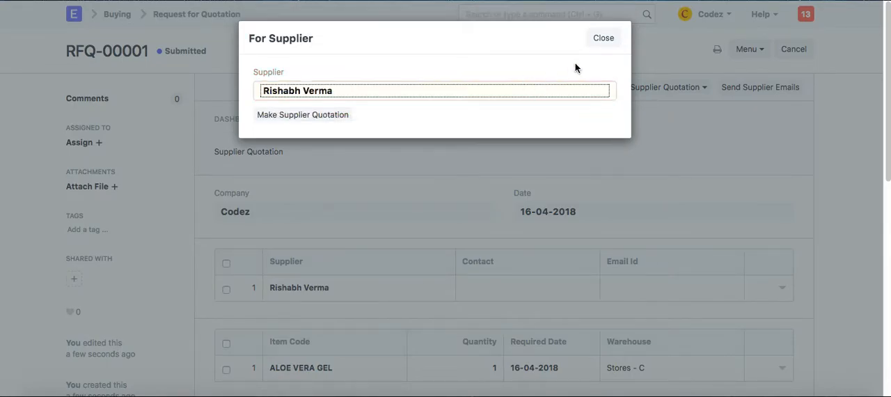
click(332, 115)
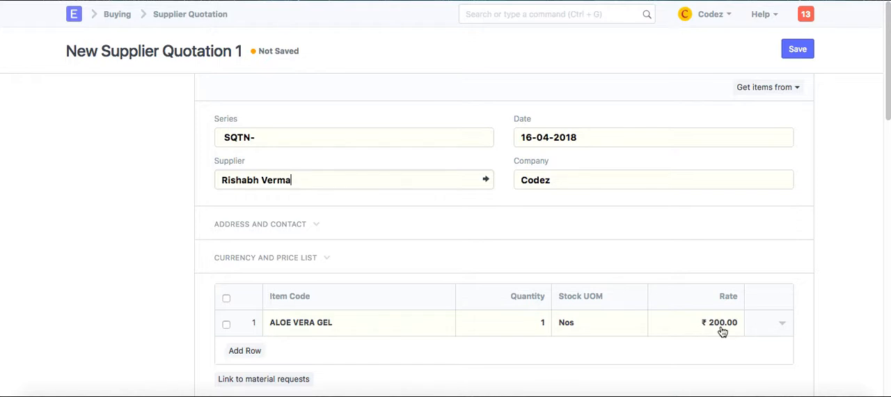
Save and submit the Supplier Quotation, and make a Purchase Order from it
click(791, 59)
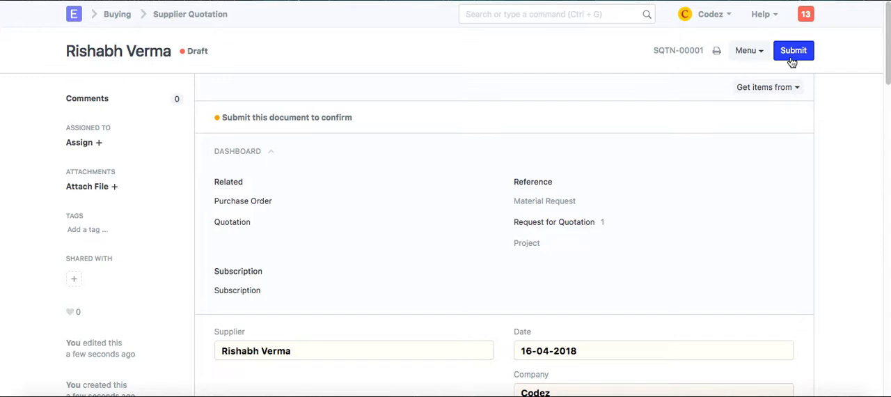
click(790, 58)
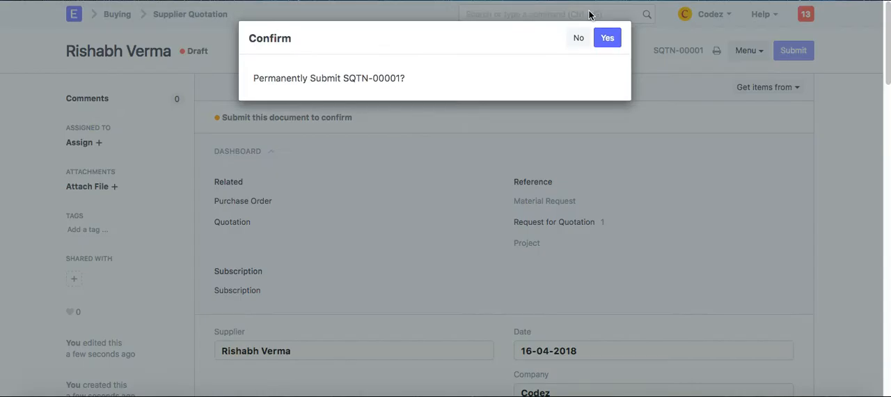
click(605, 42)
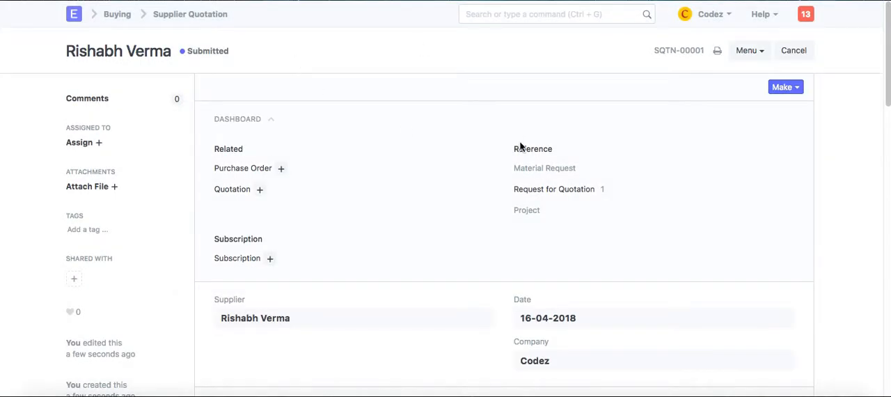
click(792, 87)
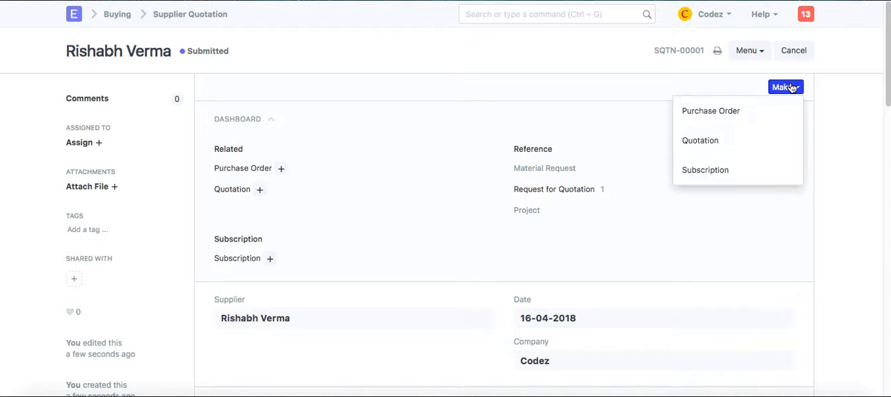
click(767, 112)
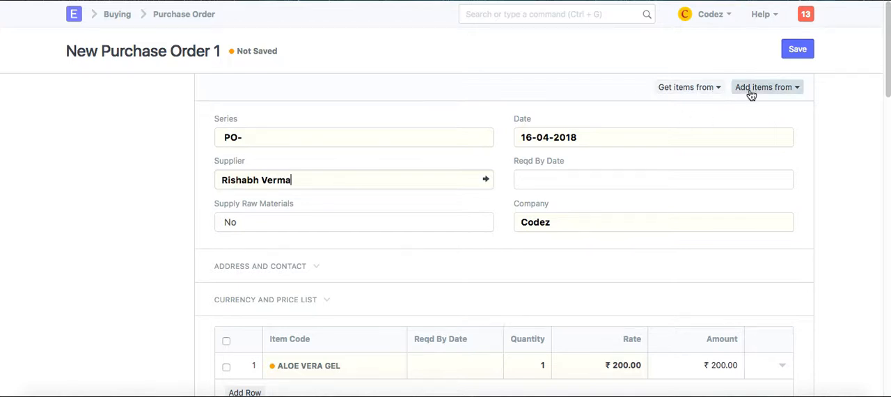
Add the items from the Codez supplier quotation dated 16-04-2018 to the new Purchase Order
click(750, 93)
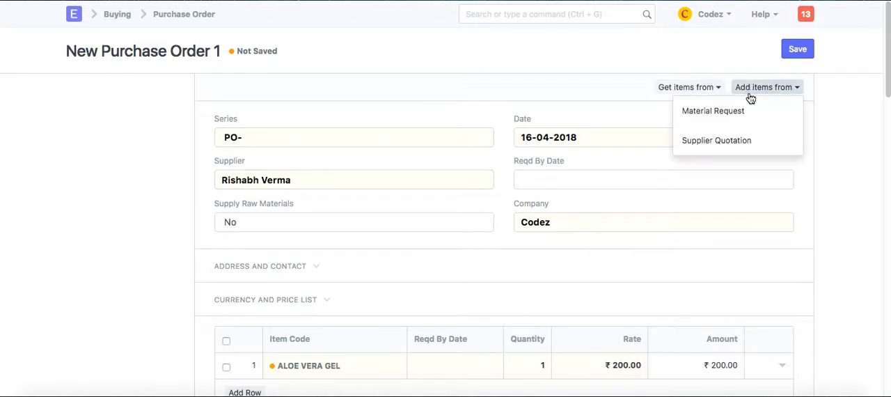
click(744, 140)
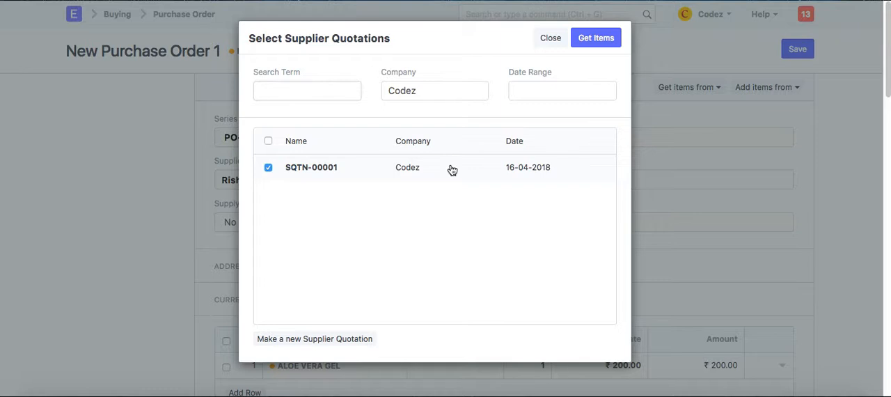
click(582, 42)
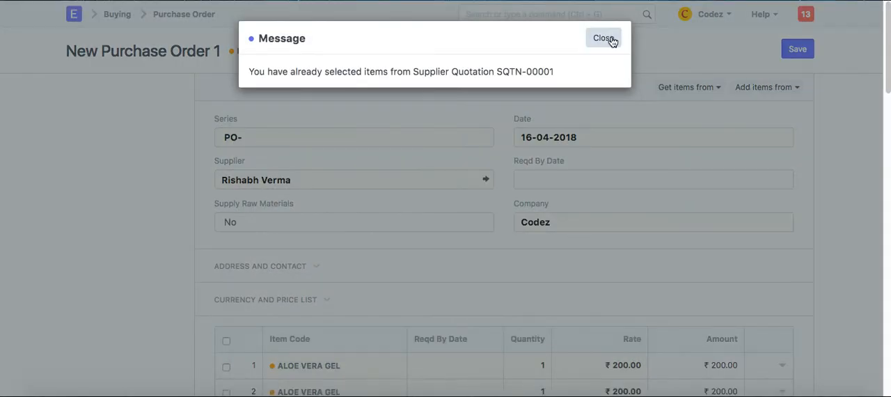
click(611, 39)
Set the Purchase Order's Reqd By Date to 18-04-2018
click(570, 182)
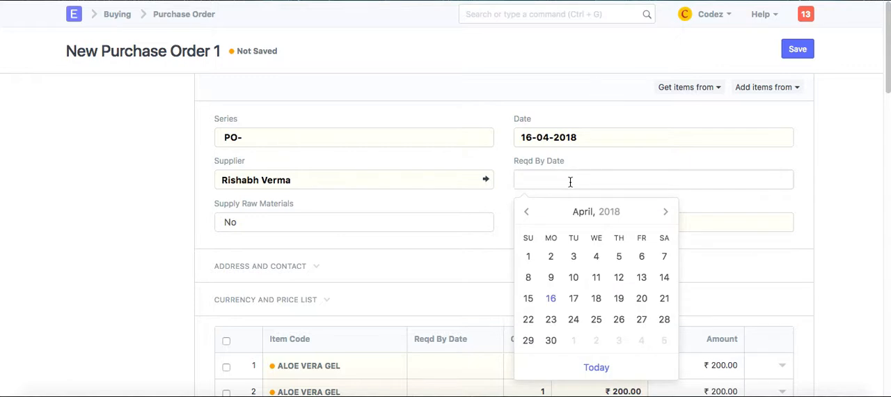
click(596, 301)
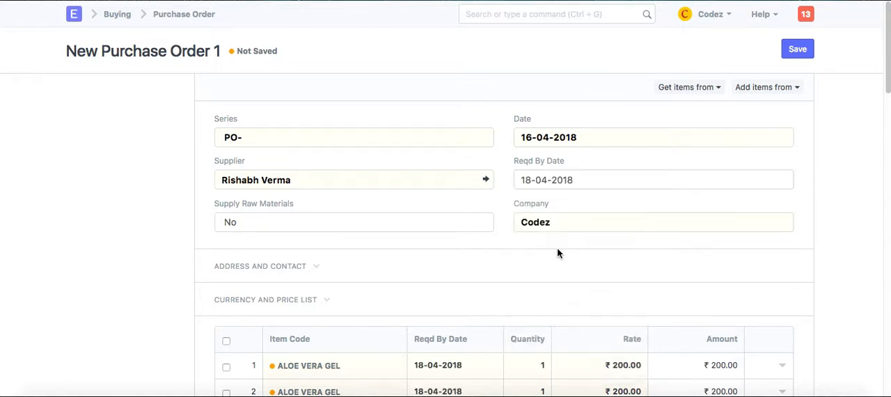
Delete the duplicate second ALOE VERA GEL row from the Purchase Order's items
scroll(557, 253, down, 2)
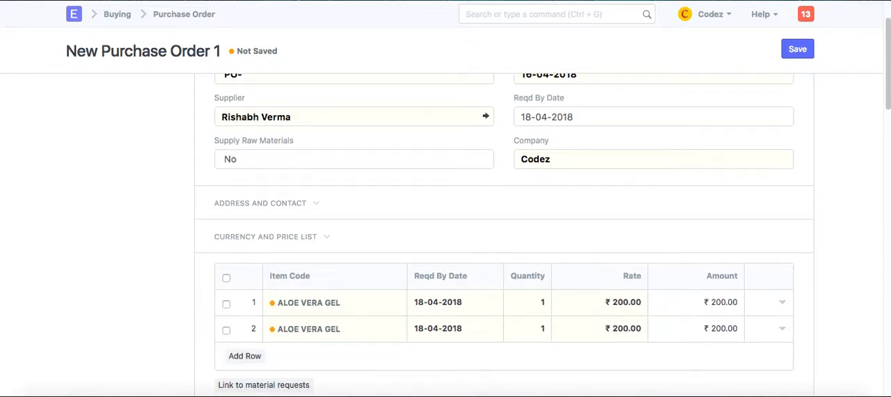
click(226, 330)
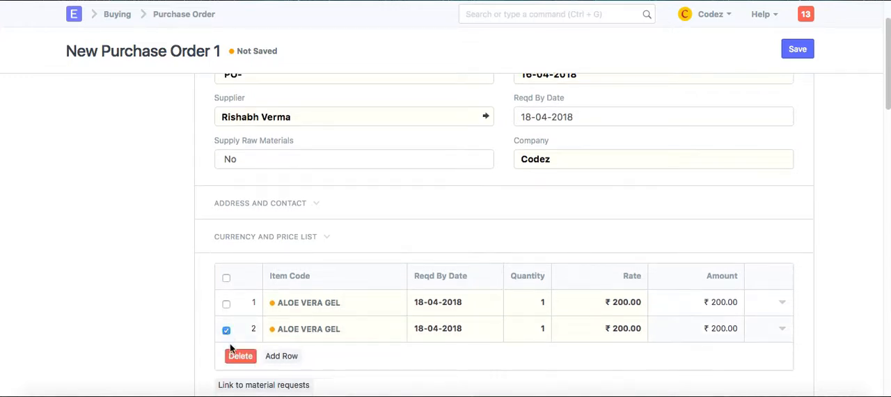
click(239, 356)
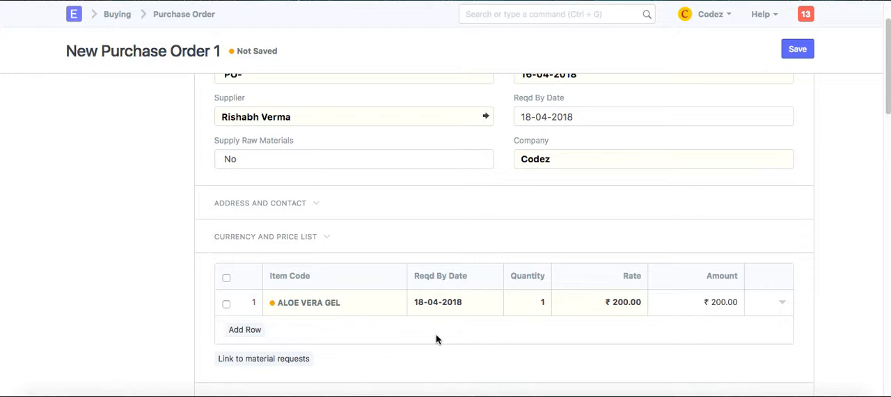
Save and submit the Purchase Order, and close the email form without sending it
scroll(436, 339, down, 5)
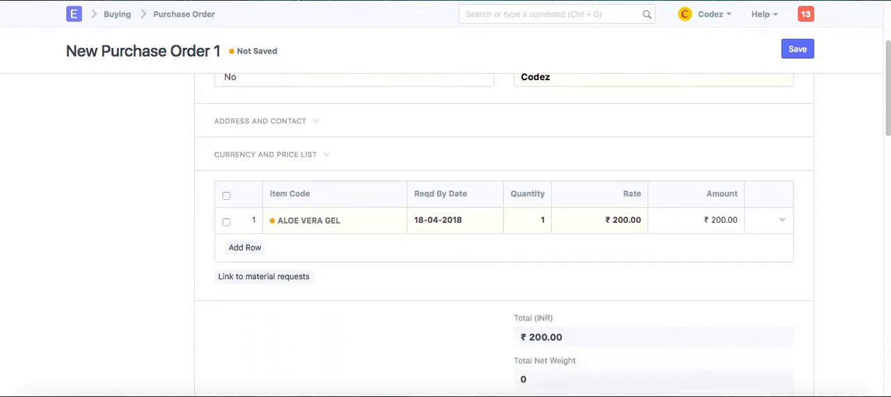
scroll(504, 237, down, 6)
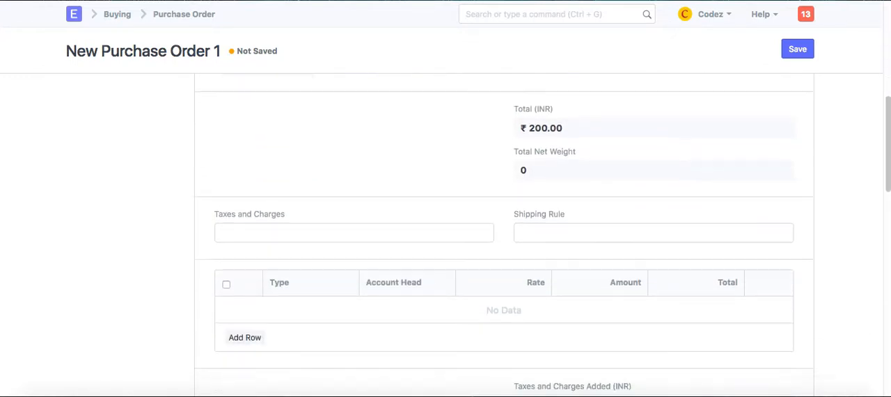
scroll(504, 237, down, 6)
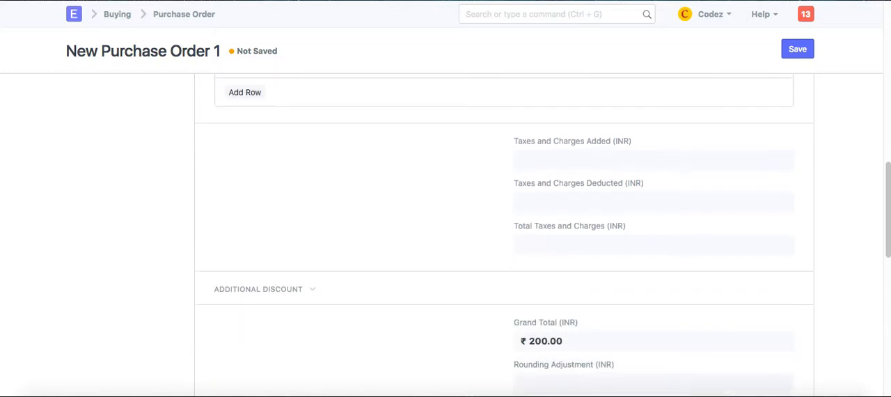
scroll(503, 236, down, 7)
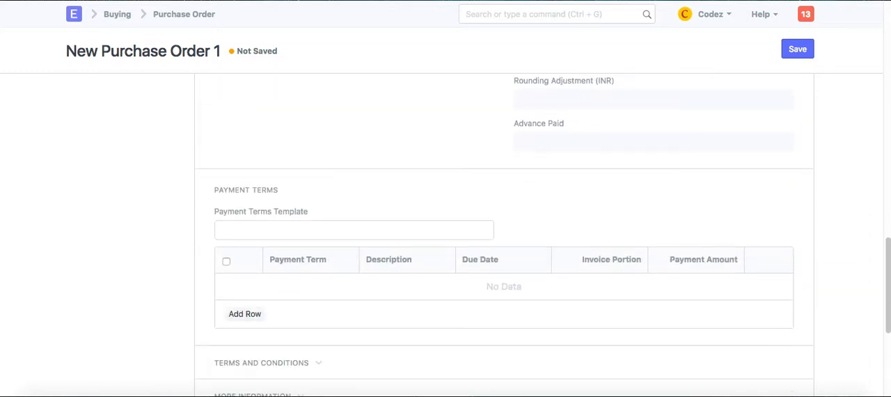
scroll(504, 236, down, 1)
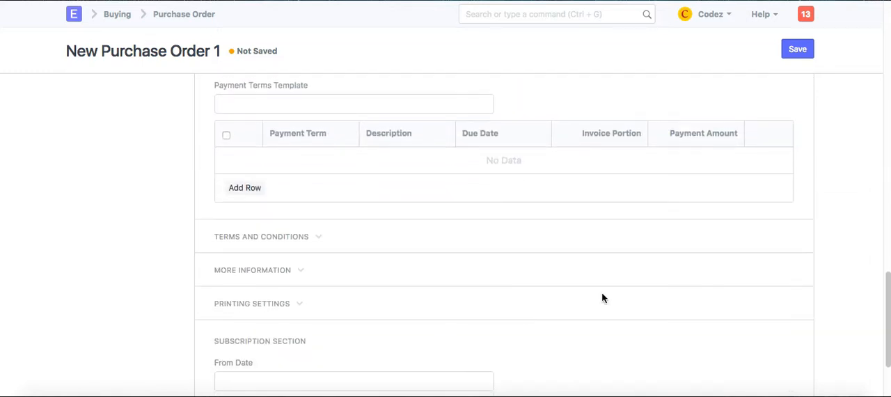
click(798, 52)
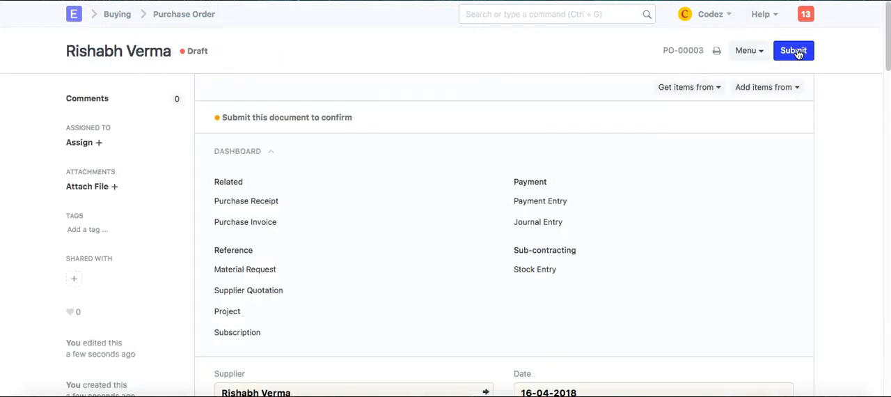
click(798, 52)
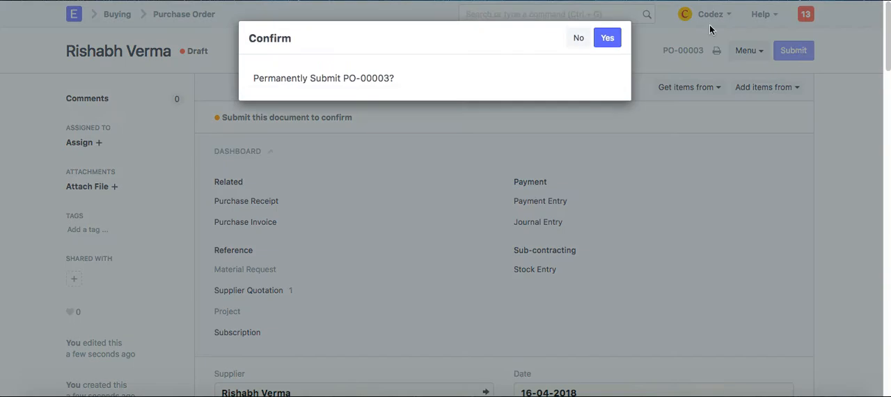
click(608, 39)
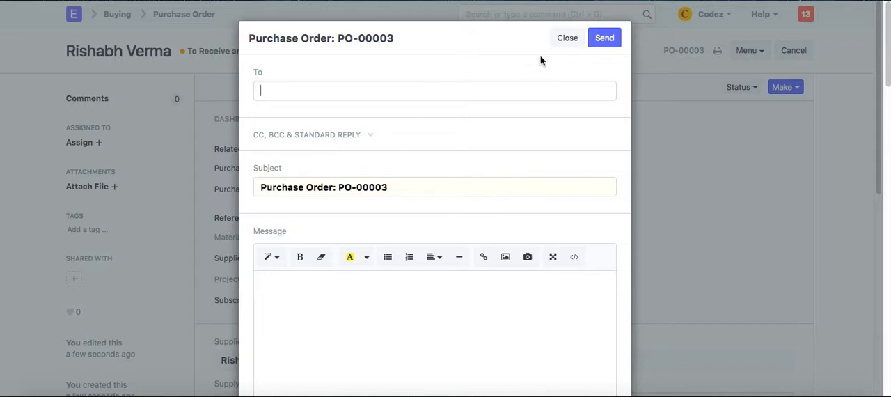
click(565, 42)
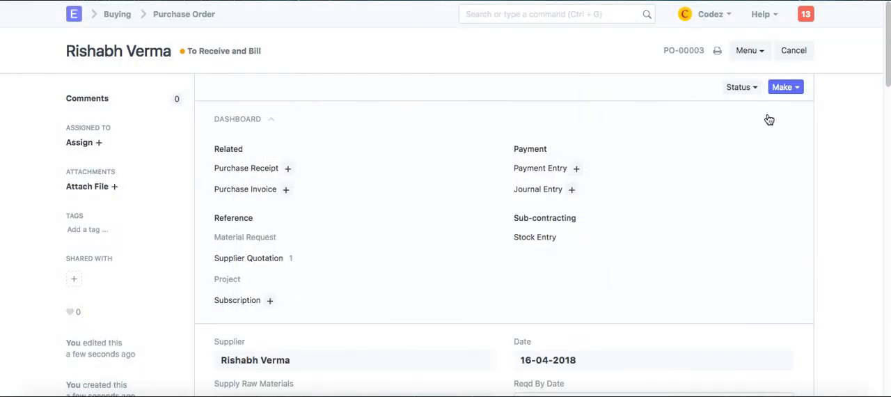
Make a Purchase Receipt from the submitted Purchase Order, and save and submit it
click(786, 89)
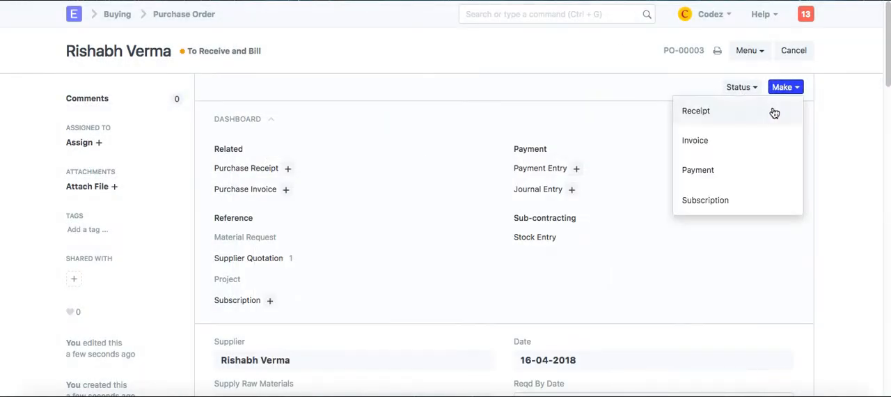
click(773, 114)
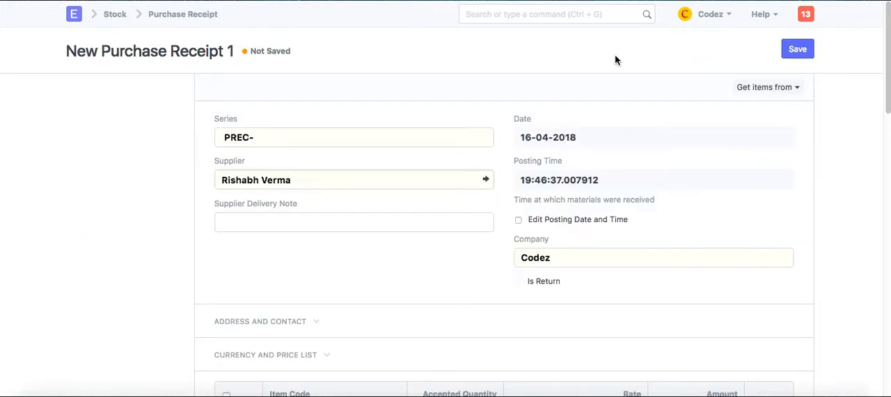
click(797, 50)
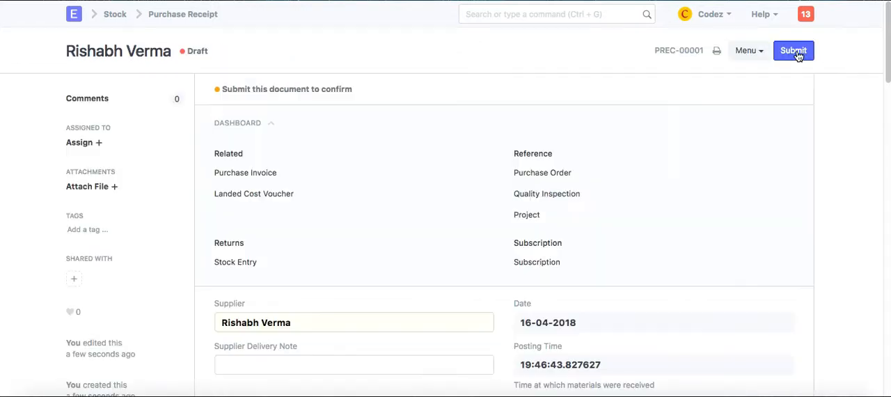
click(797, 55)
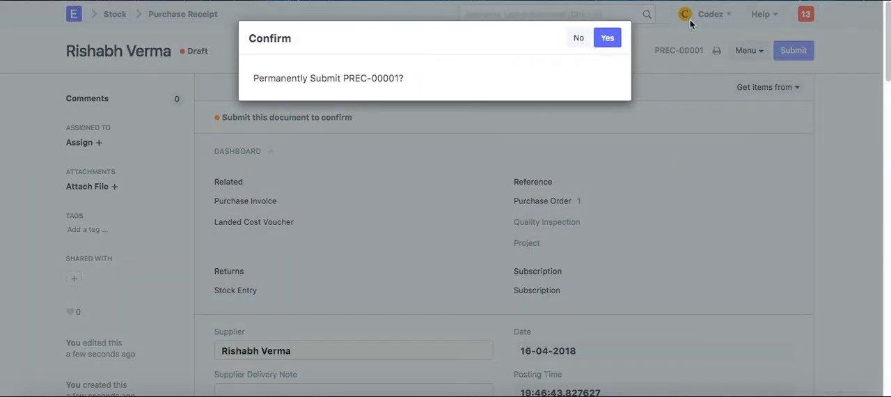
click(610, 41)
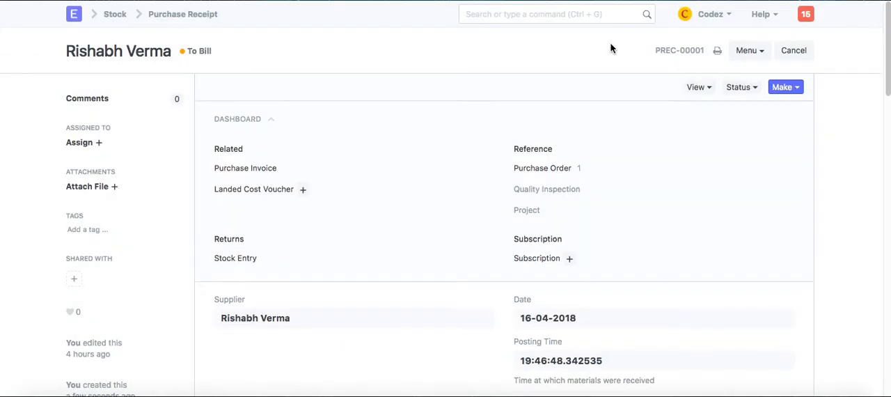
Make a Purchase Invoice from the submitted Purchase Receipt, and save and submit it
click(786, 89)
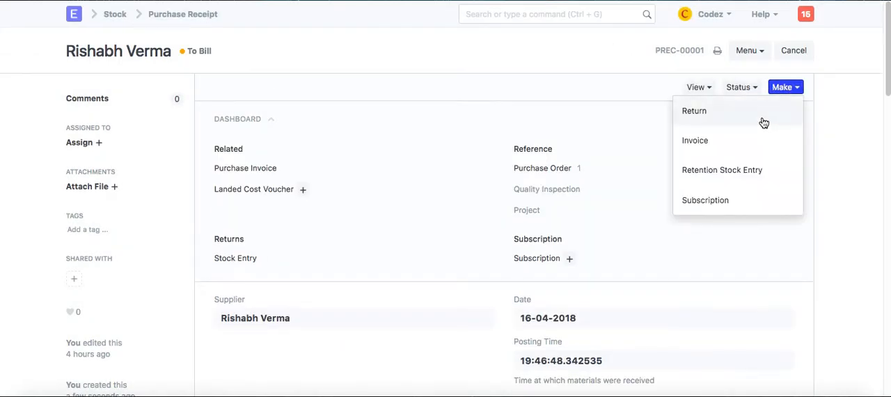
click(757, 145)
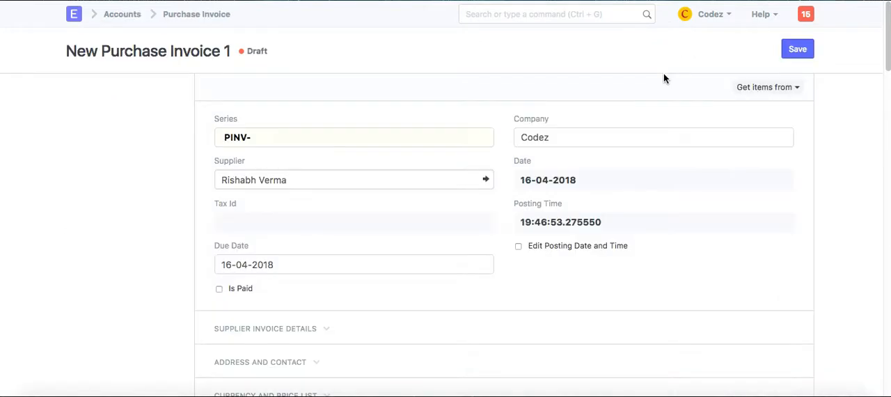
click(795, 53)
scroll(708, 179, down, 5)
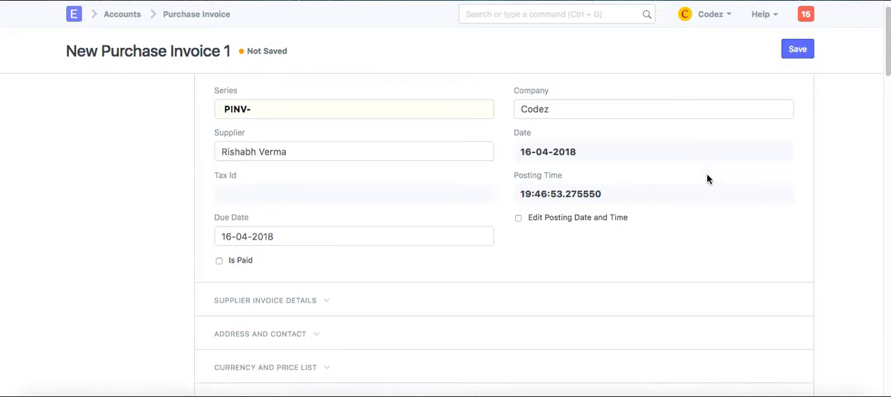
scroll(707, 180, down, 5)
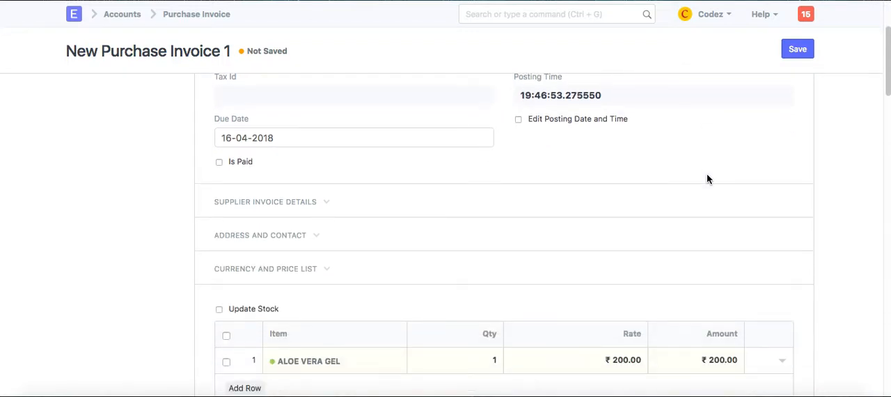
scroll(707, 180, down, 8)
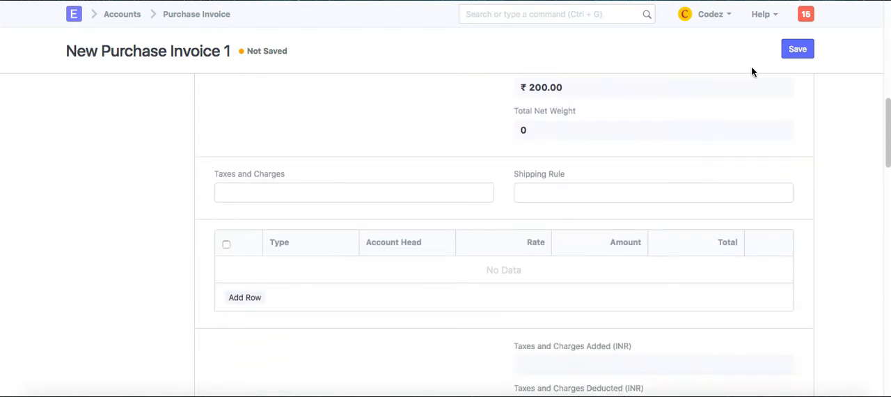
click(796, 50)
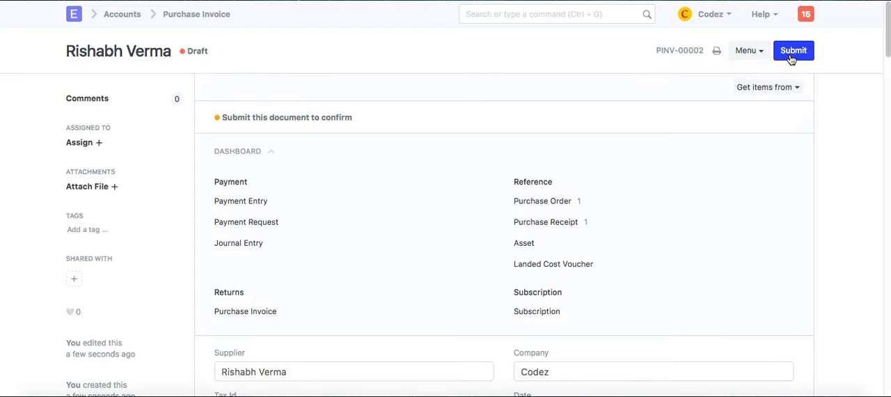
click(790, 54)
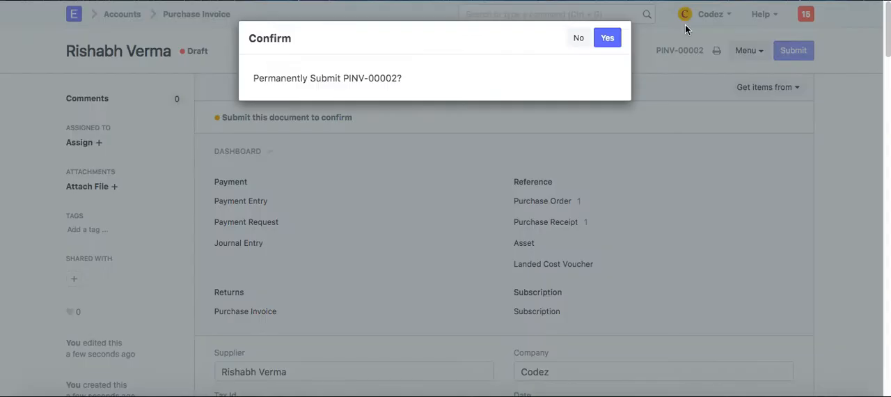
click(604, 38)
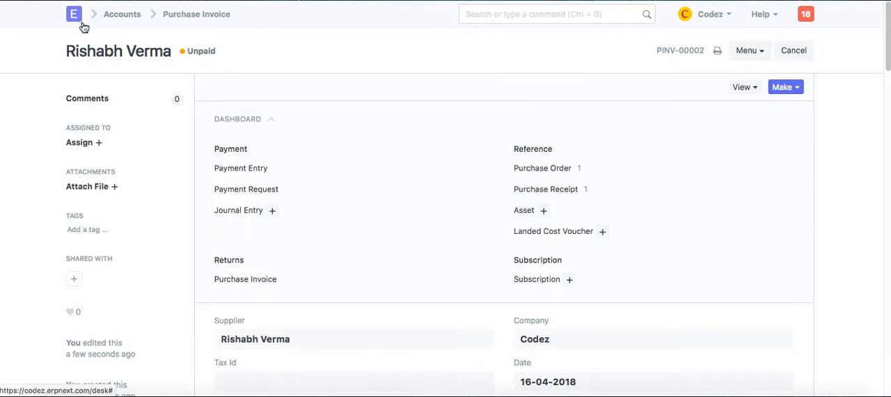
Create a new Sales Order for Customer1 with the Delivery Date 17-04-2018
click(82, 27)
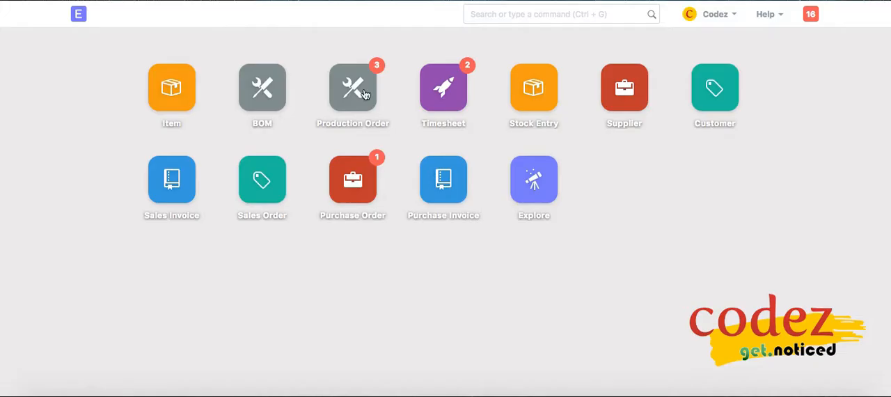
click(251, 190)
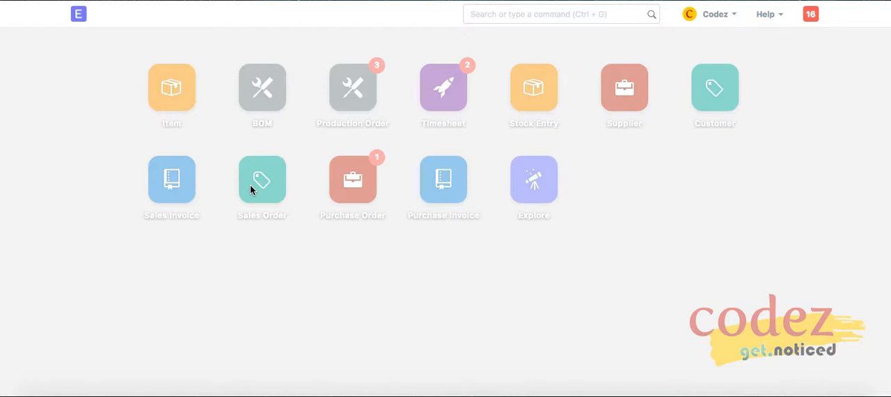
click(522, 301)
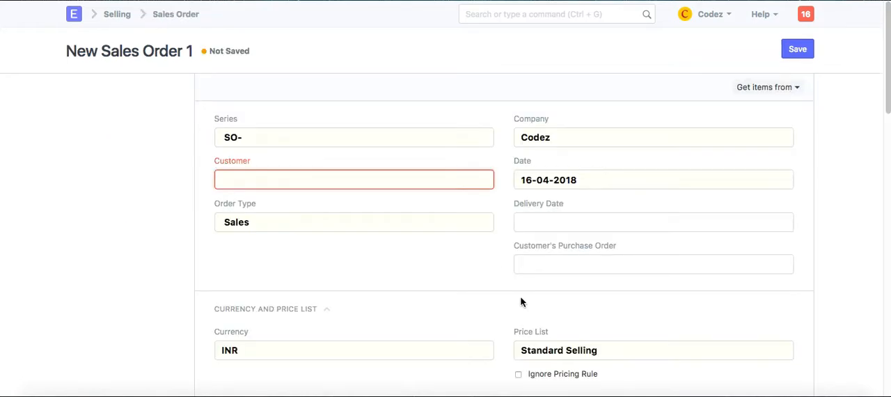
click(398, 178)
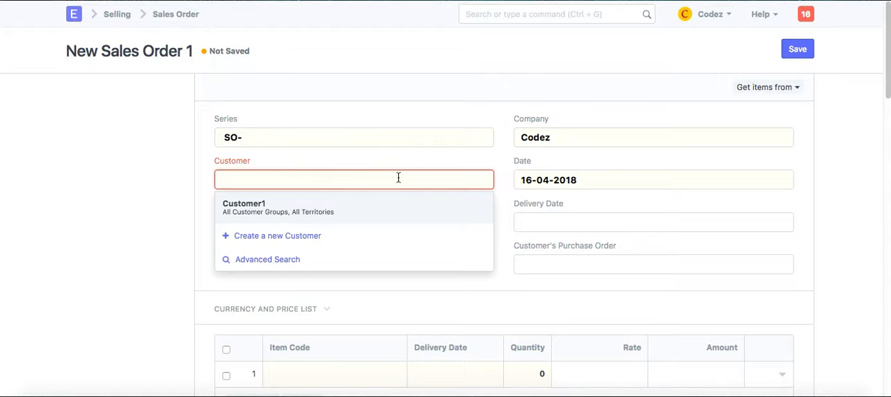
click(374, 221)
click(523, 224)
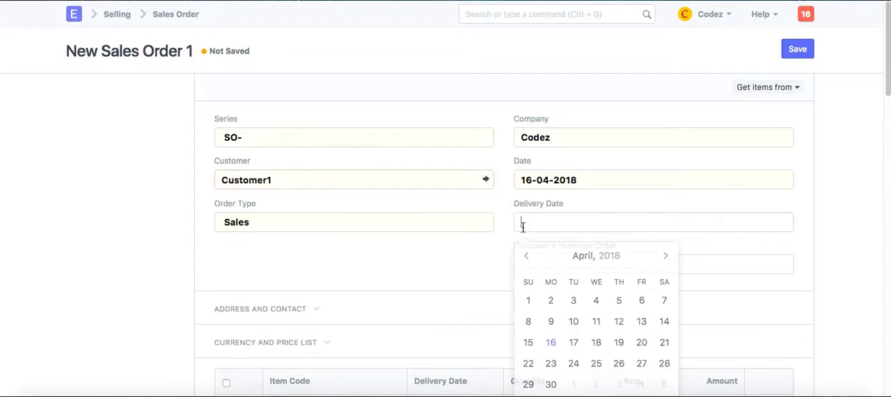
click(574, 342)
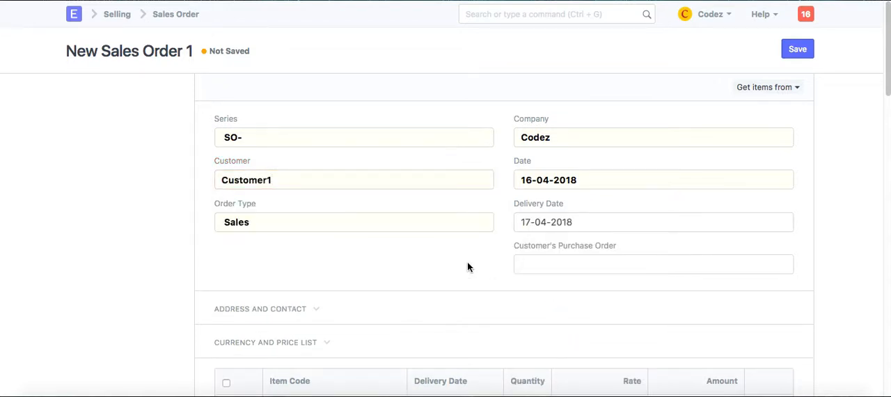
Set the item code in the first row of the Sales Order to ALOE VERA GEL
scroll(468, 268, down, 3)
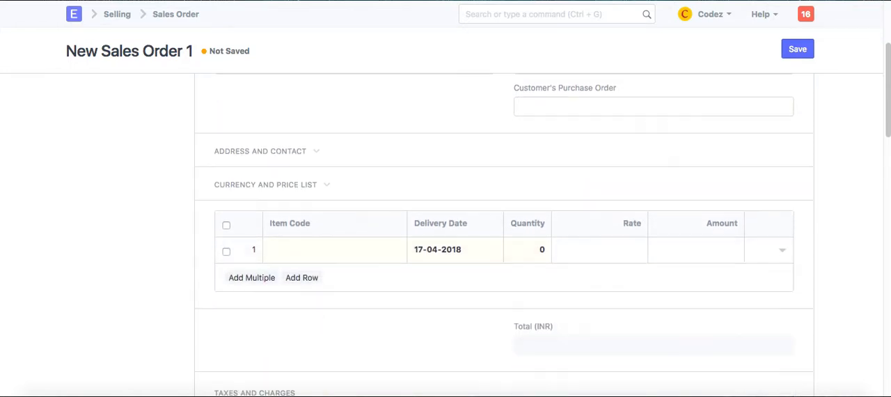
click(343, 249)
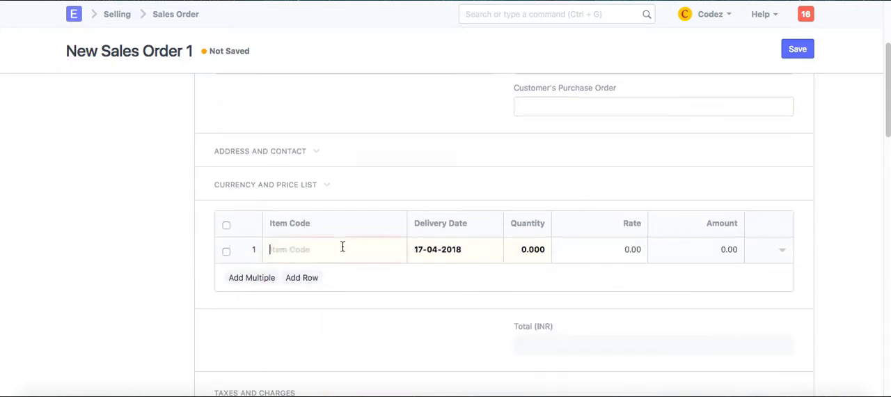
text(Aloe)
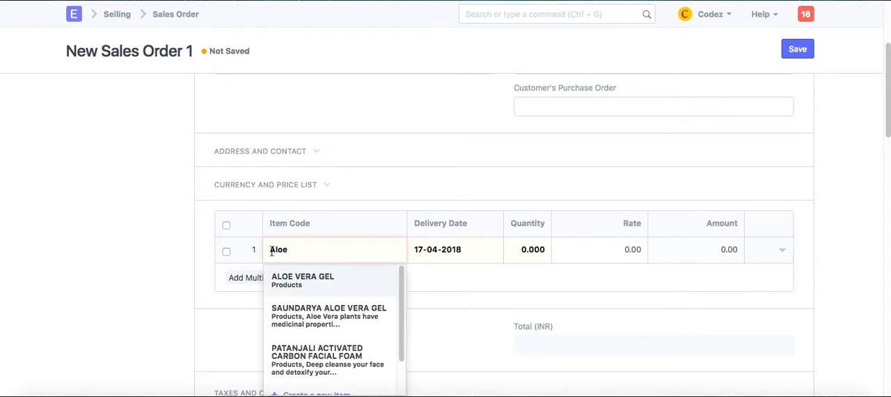
click(297, 283)
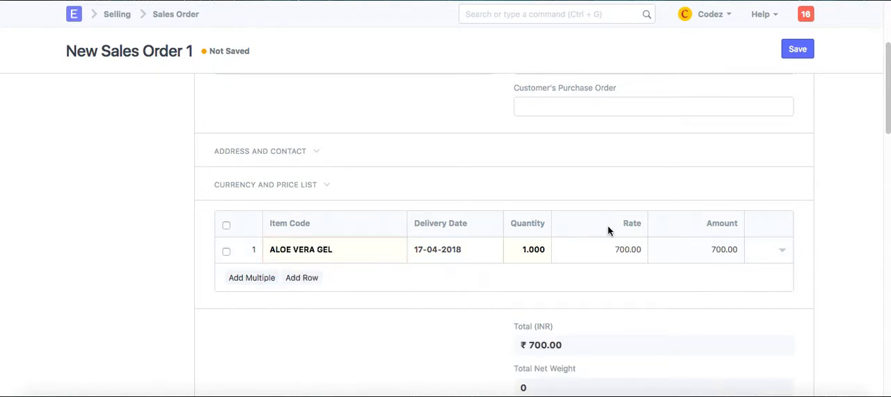
Set the rate of the ALOE VERA GEL row in the Sales Order to 500
click(622, 252)
key(BackSpace)
text(5)
click(675, 286)
scroll(675, 285, down, 5)
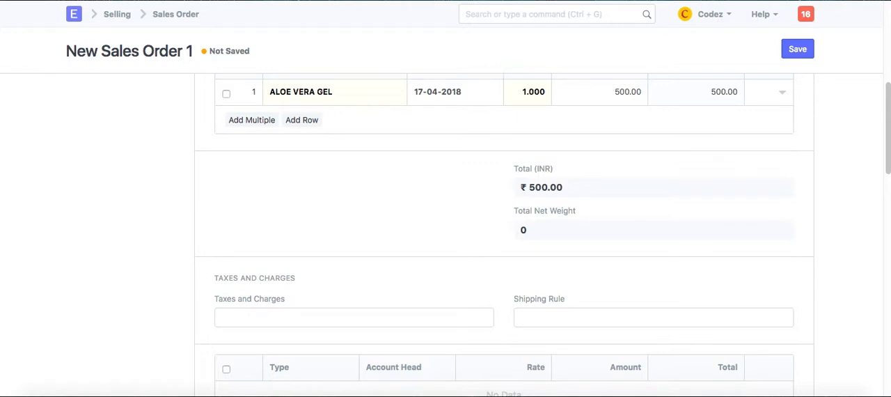
Save the Sales Order for Customer1 and submit it permanently
click(799, 50)
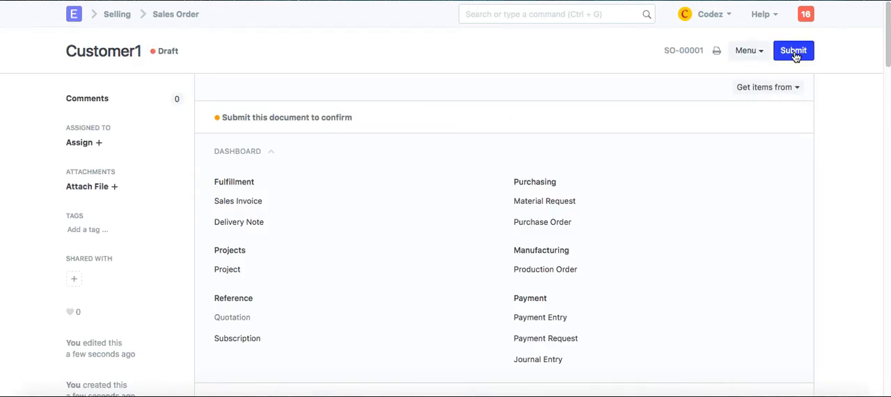
click(795, 54)
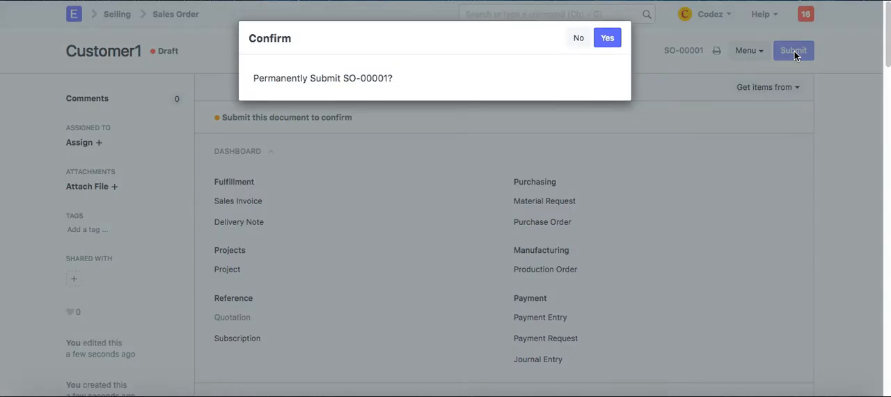
click(603, 40)
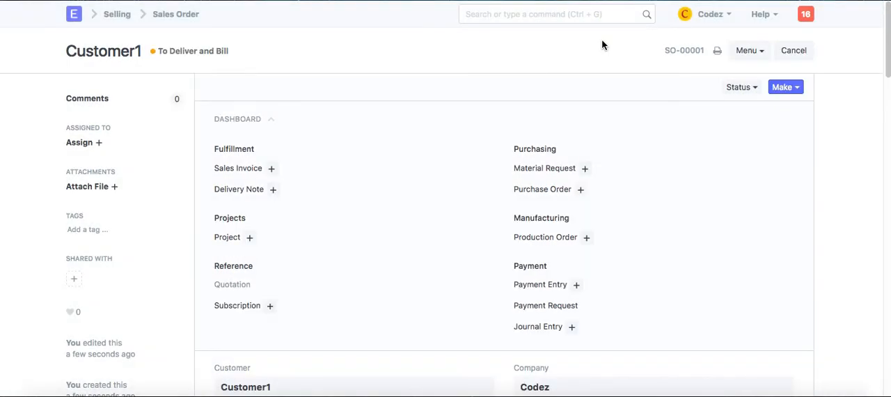
Make a Delivery Note from the submitted Sales Order, and save and submit it
click(798, 88)
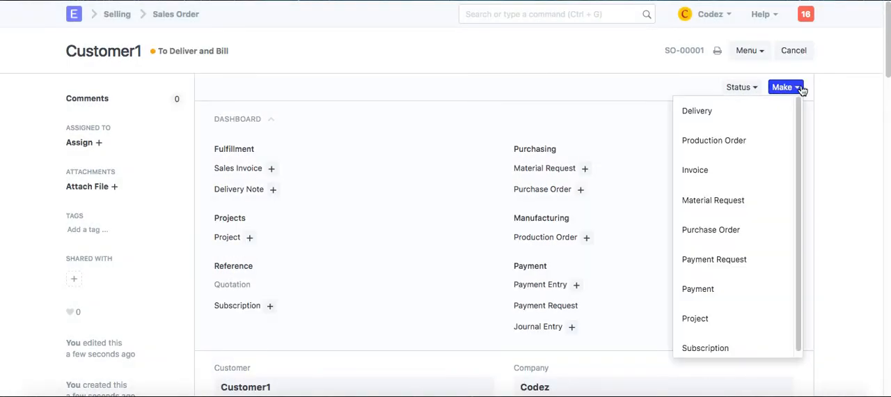
click(762, 111)
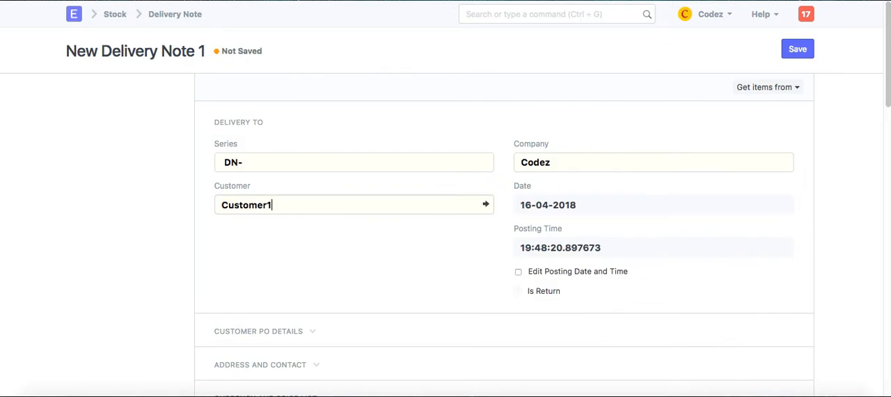
scroll(480, 256, down, 1)
scroll(504, 236, down, 5)
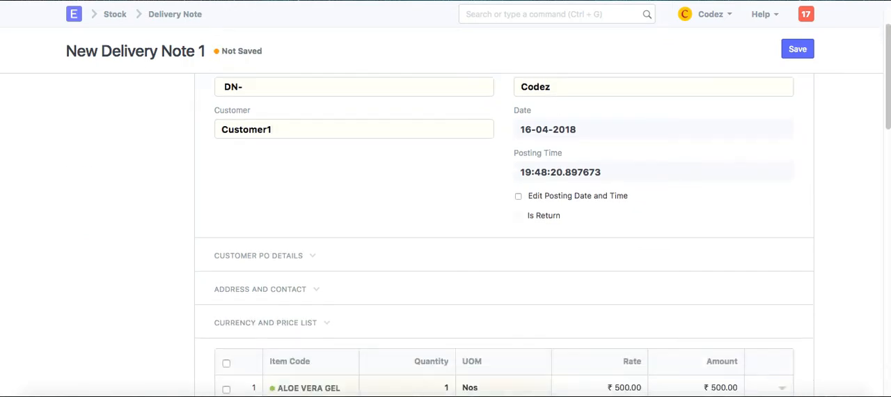
scroll(504, 235, down, 7)
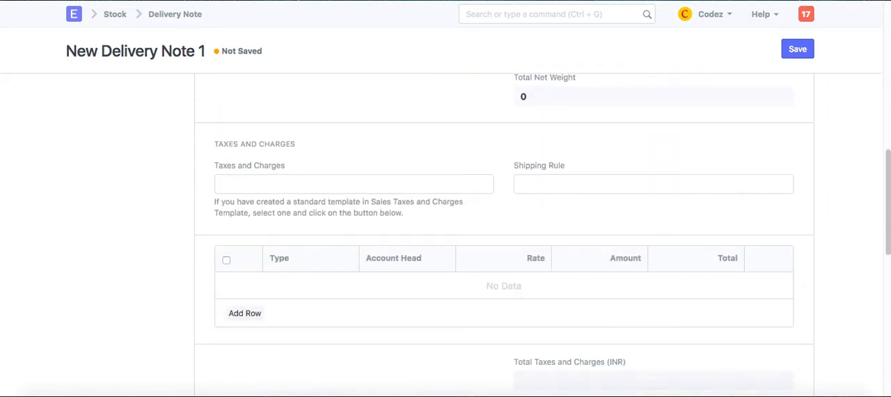
click(792, 51)
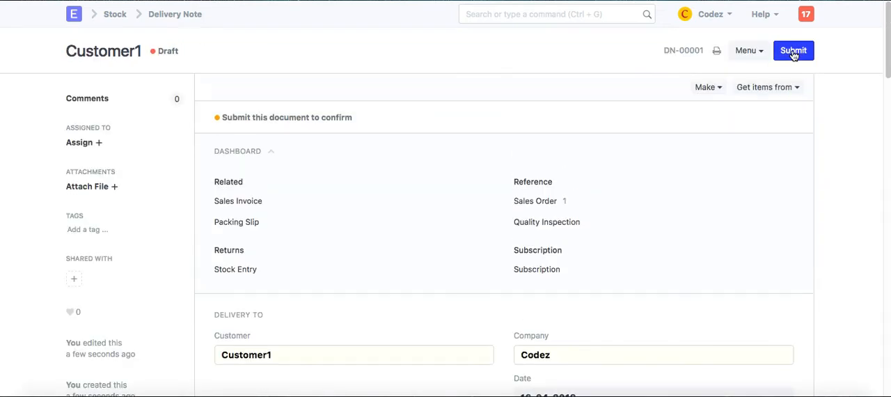
click(792, 51)
click(607, 38)
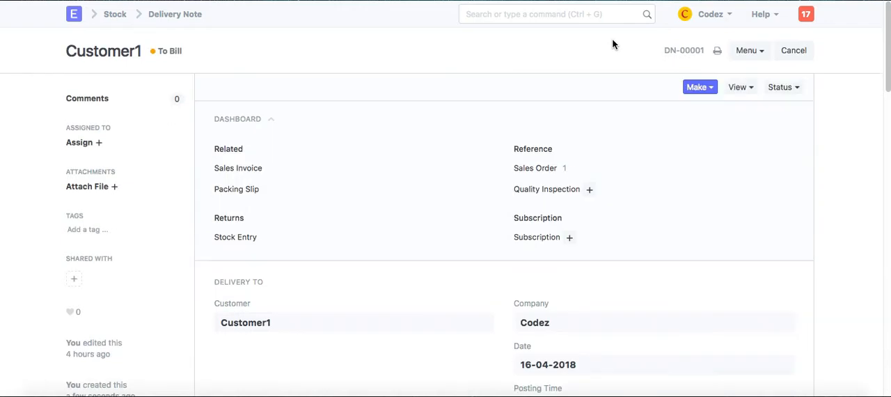
Make a Sales Invoice from the submitted Delivery Note, save and submit it, and close the e-mail form without sending
click(701, 86)
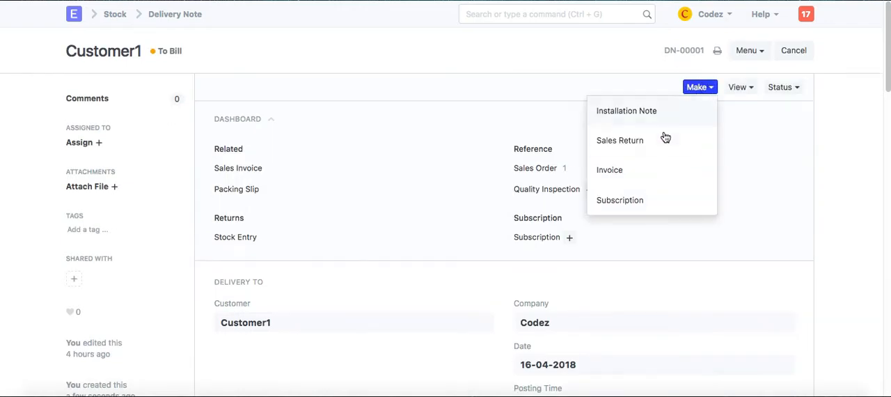
click(629, 170)
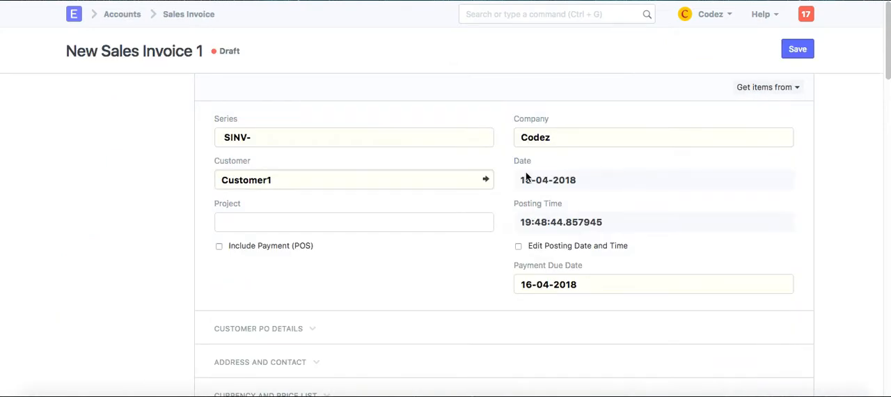
scroll(431, 275, down, 5)
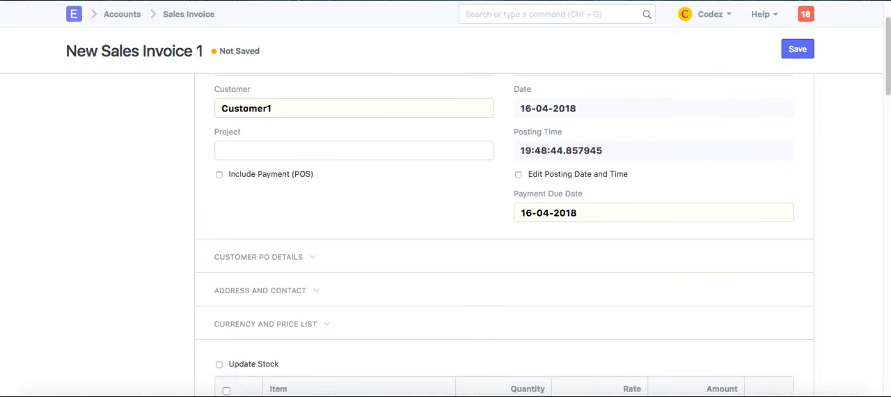
scroll(504, 234, down, 6)
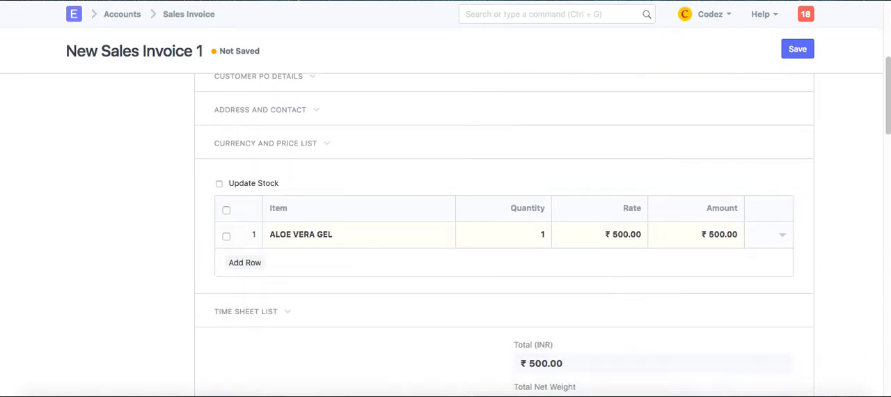
scroll(504, 235, down, 1)
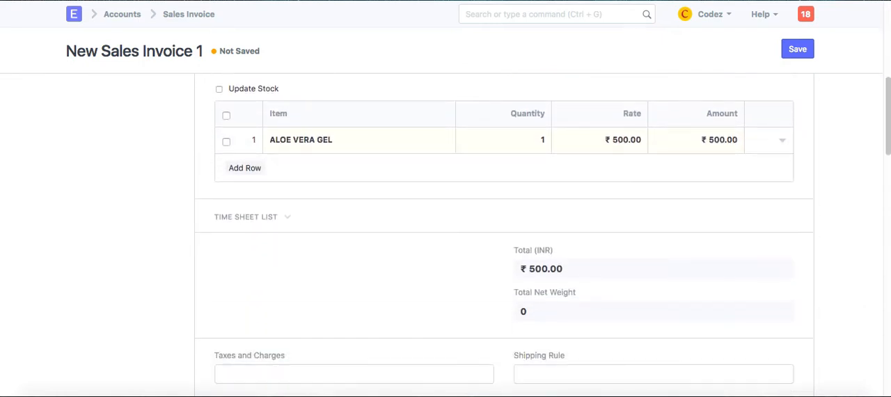
click(793, 60)
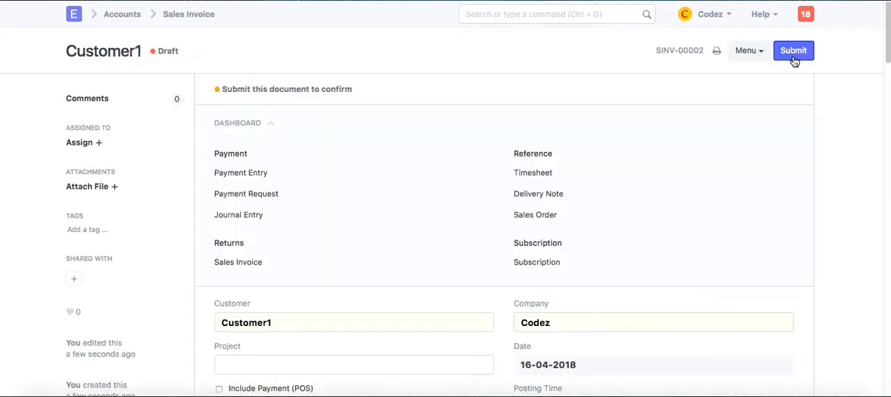
click(793, 55)
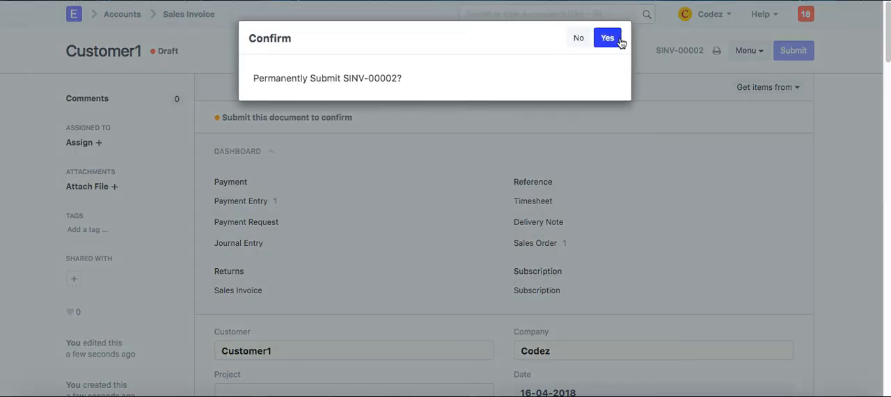
click(614, 36)
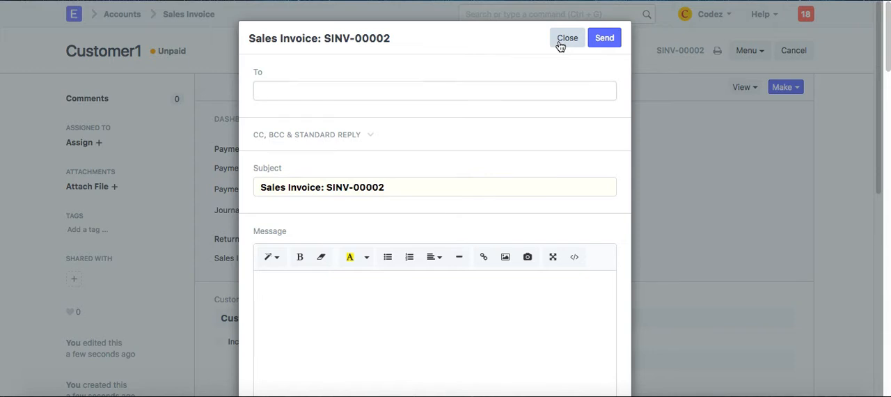
click(565, 41)
Make a Payment Entry from the submitted Sales Invoice with the Mode of Payment set to Cash
click(793, 90)
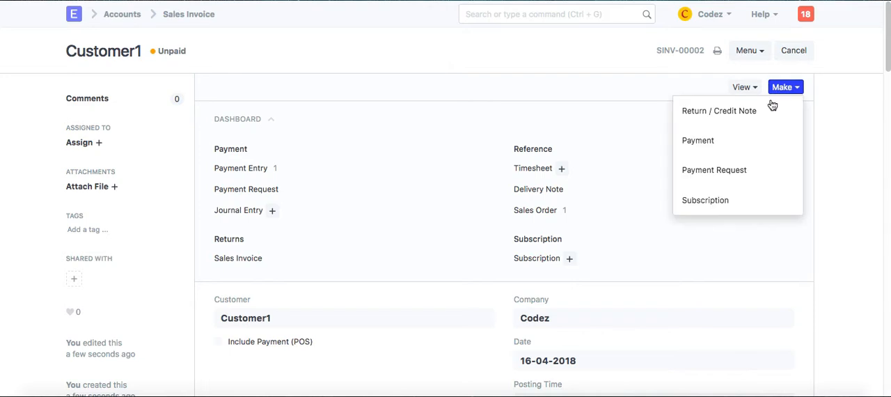
click(757, 144)
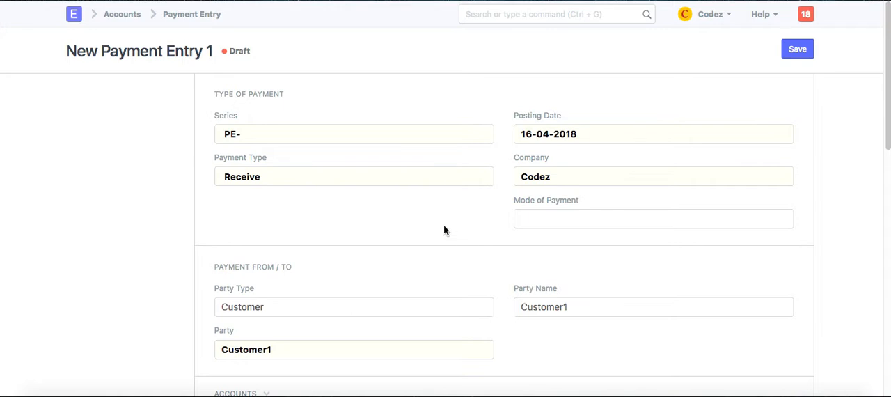
scroll(445, 230, down, 2)
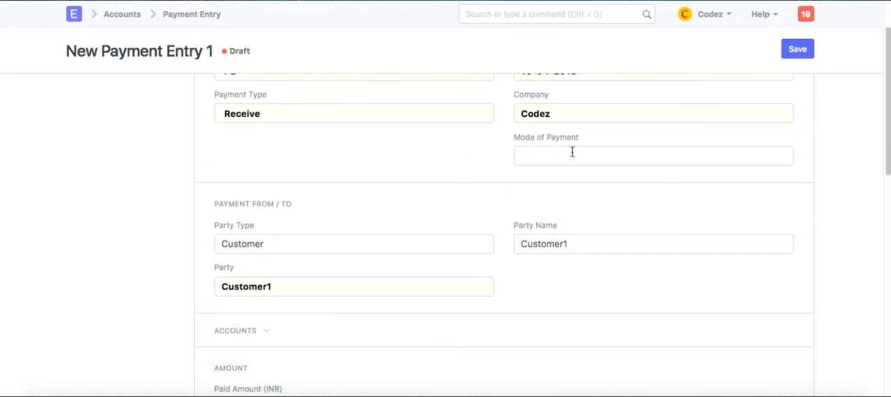
text(cash)
click(585, 181)
Save and submit the Payment Entry for Customer1, dismissing the system keychain access request
scroll(598, 221, down, 8)
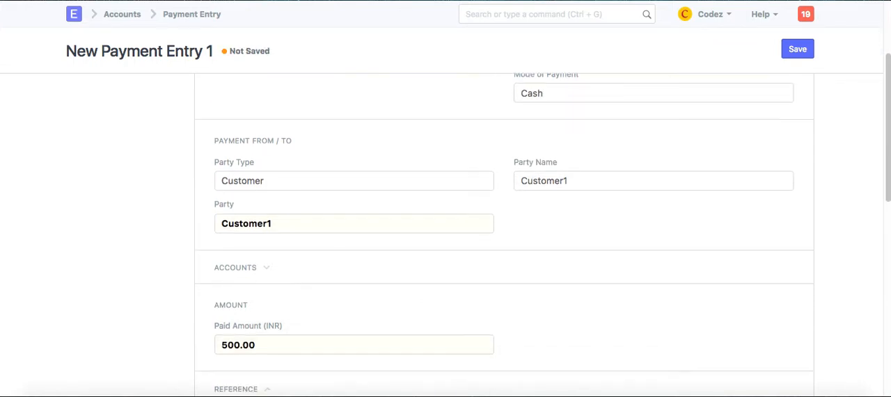
scroll(542, 239, down, 2)
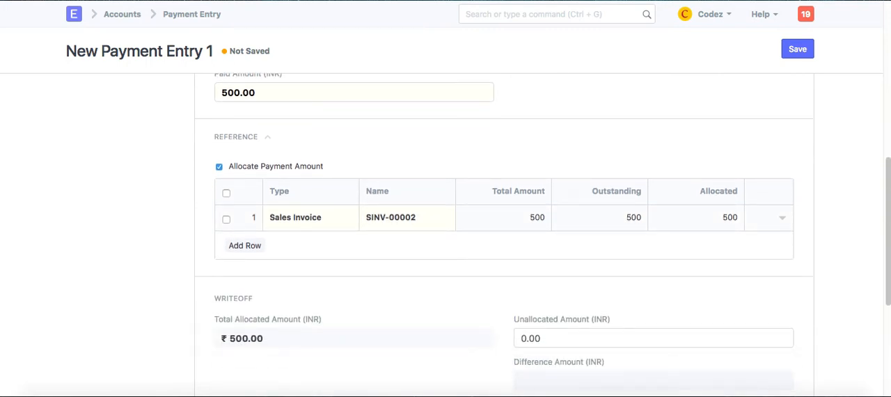
scroll(504, 234, down, 6)
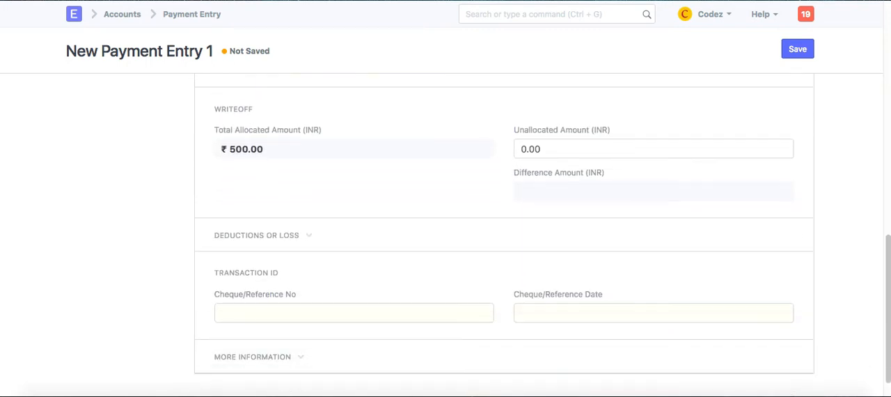
scroll(504, 223, down, 1)
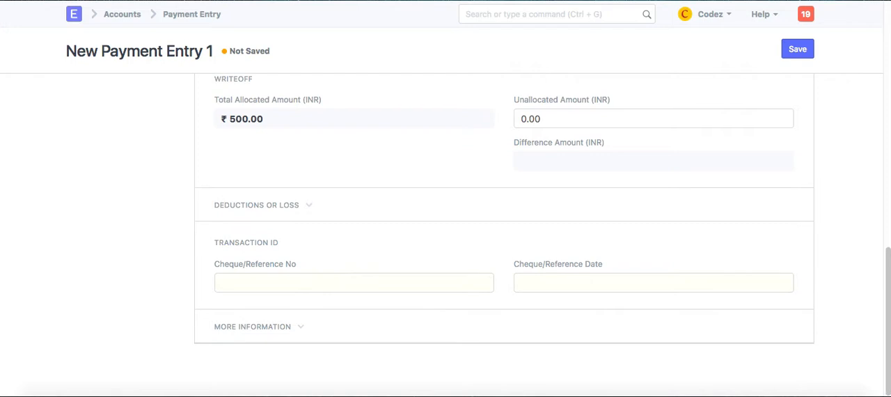
click(798, 50)
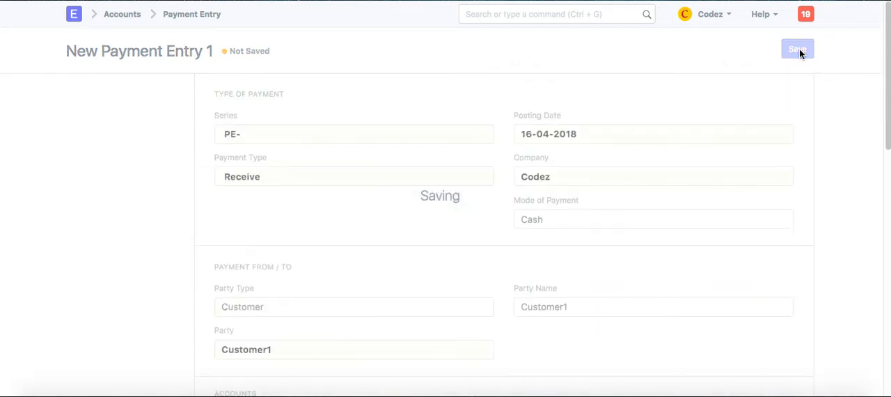
click(799, 52)
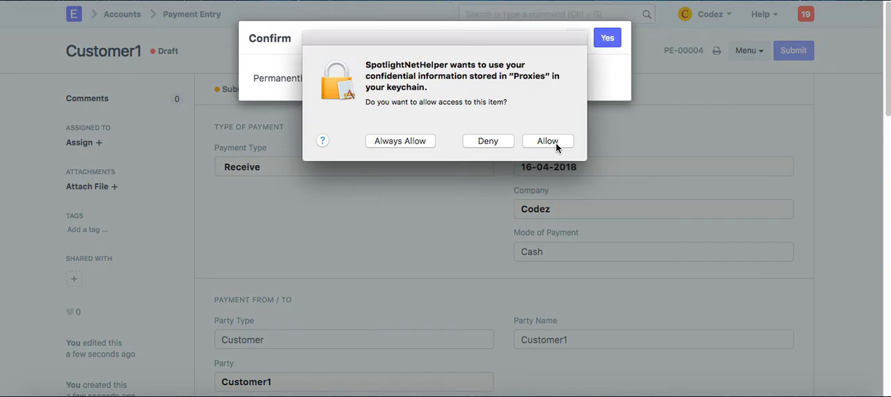
click(487, 142)
click(418, 141)
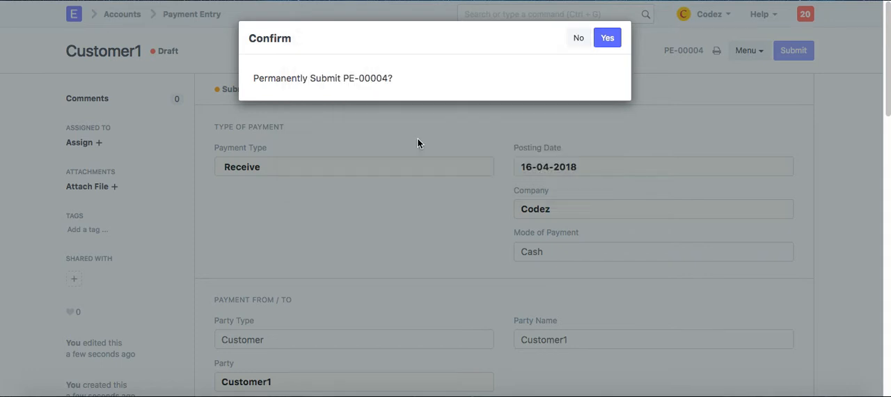
click(607, 38)
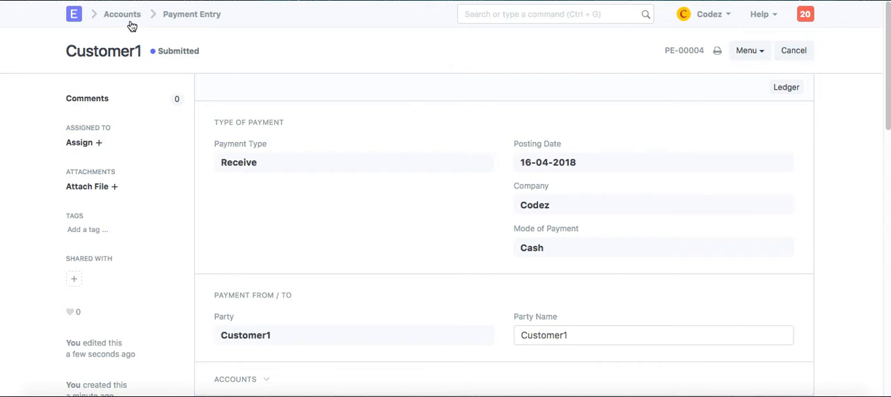
Open the unpaid Purchase Invoice through the record of the Distributor supplier that has the outstanding 200.00
click(74, 14)
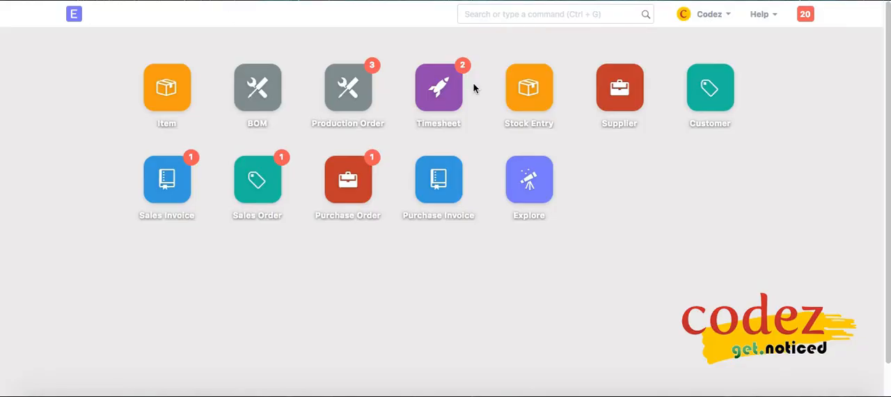
click(604, 101)
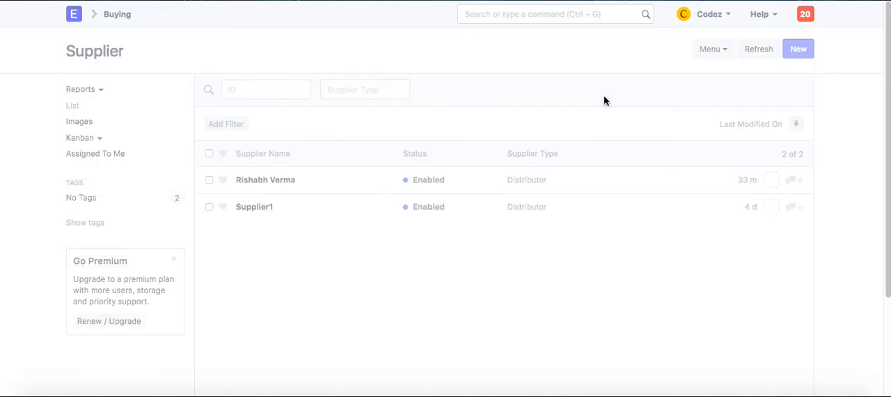
click(280, 181)
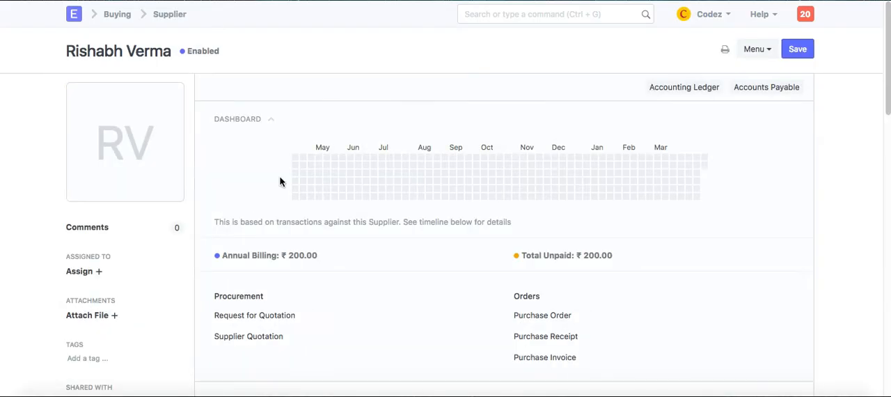
click(550, 360)
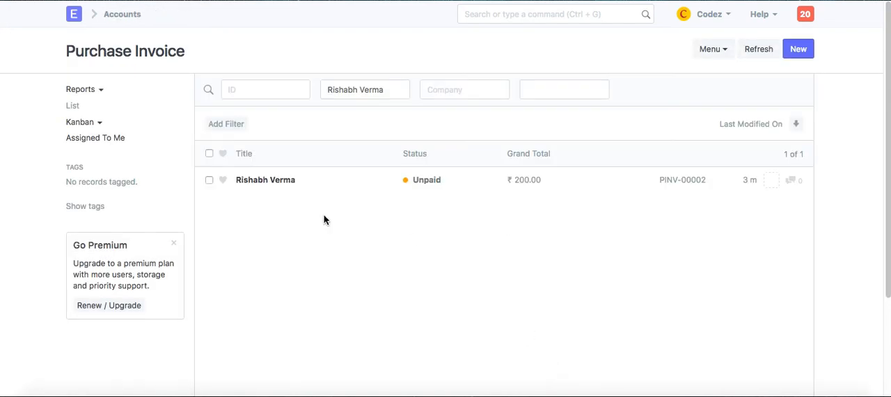
click(269, 182)
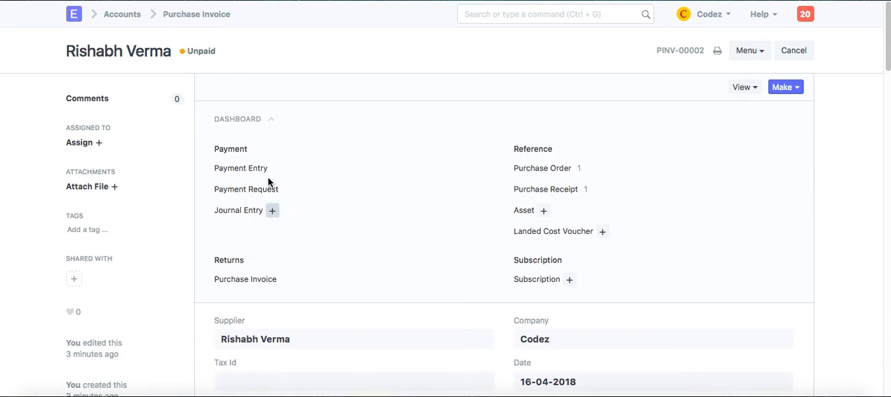
Make a Payment Entry from the Purchase Invoice with the Mode of Payment set to Cash
click(785, 89)
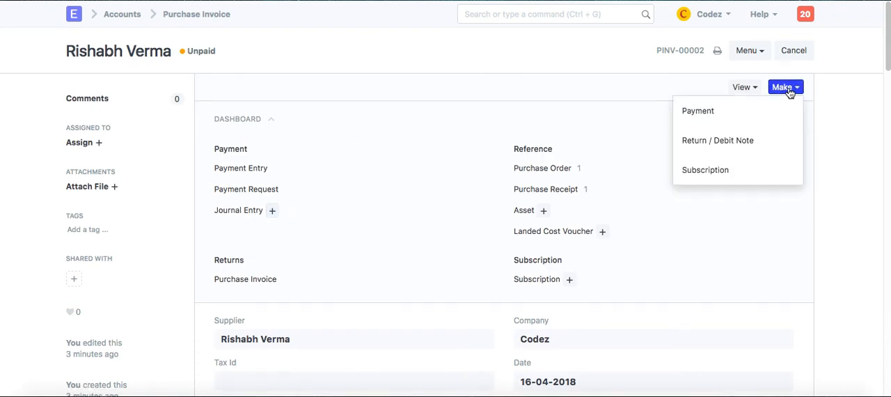
click(762, 121)
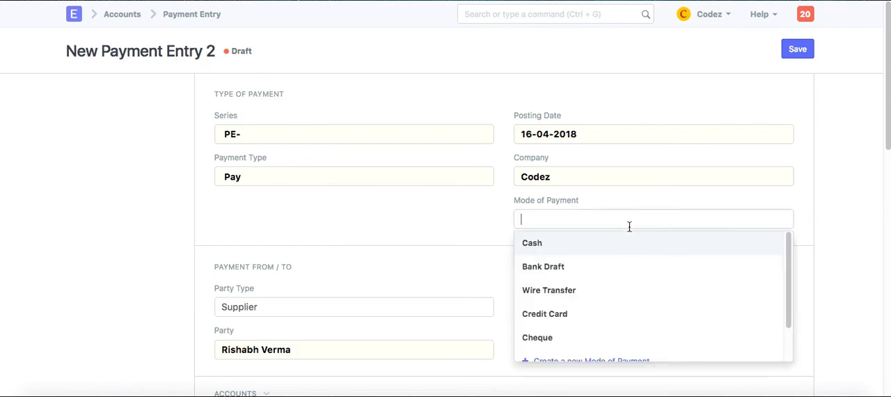
click(609, 242)
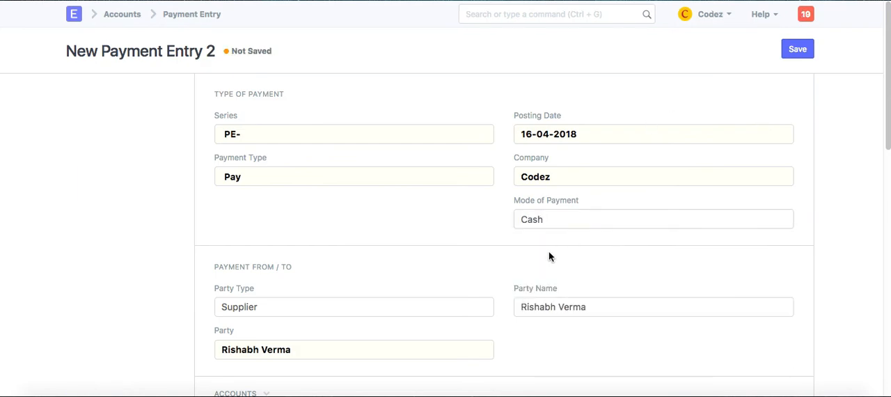
Check the paid amount and invoice allocation in the supplier's Payment Entry, and save and permanently submit it
scroll(549, 256, down, 2)
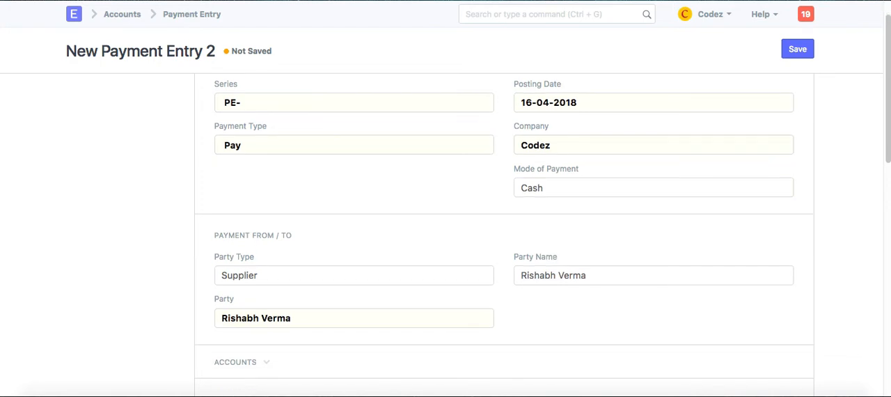
scroll(504, 230, down, 6)
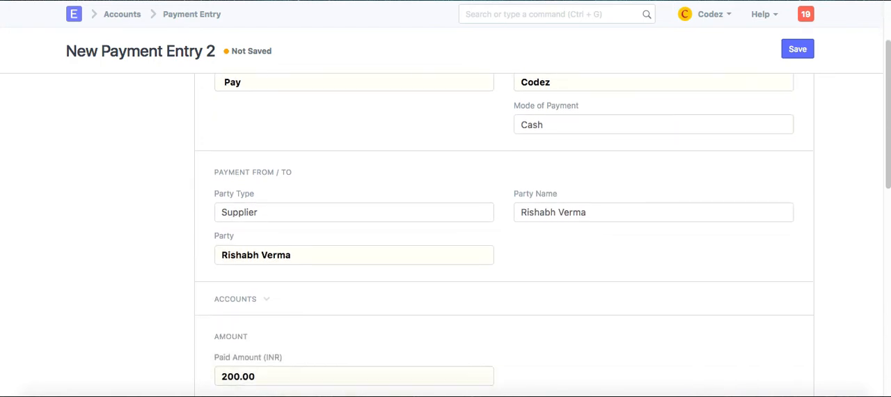
scroll(503, 229, down, 1)
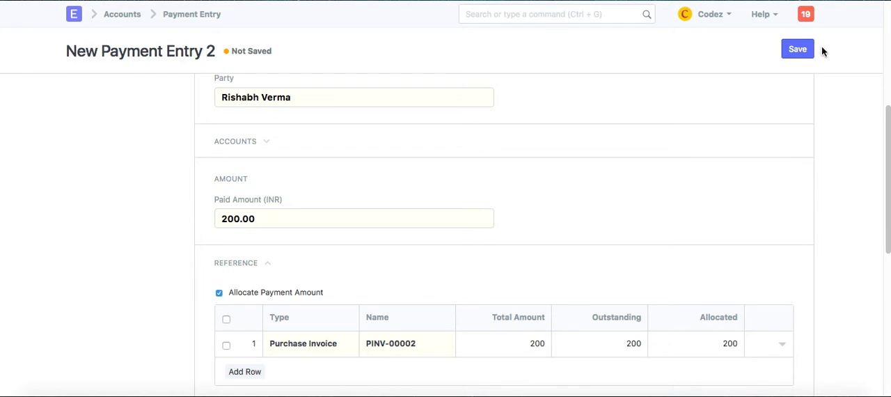
click(799, 53)
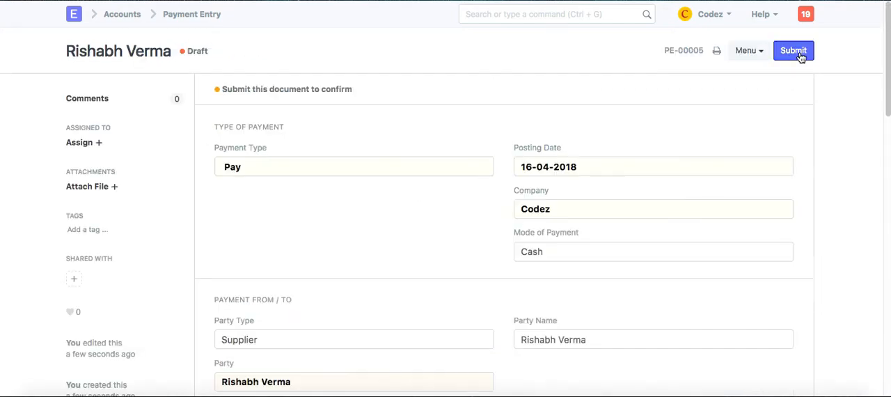
click(799, 51)
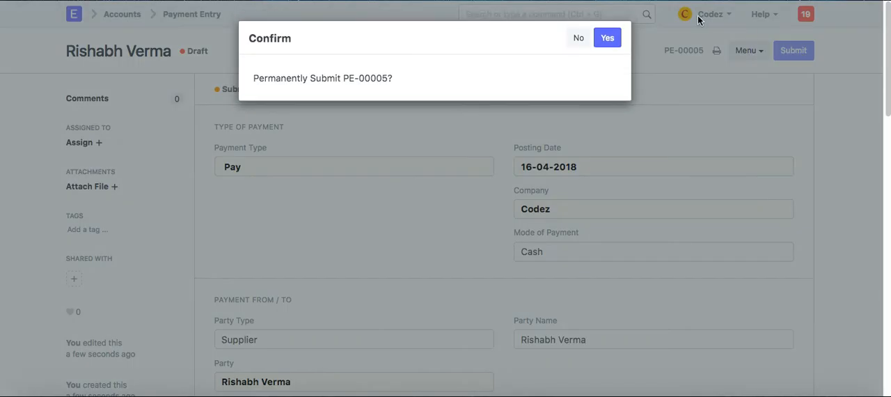
click(609, 43)
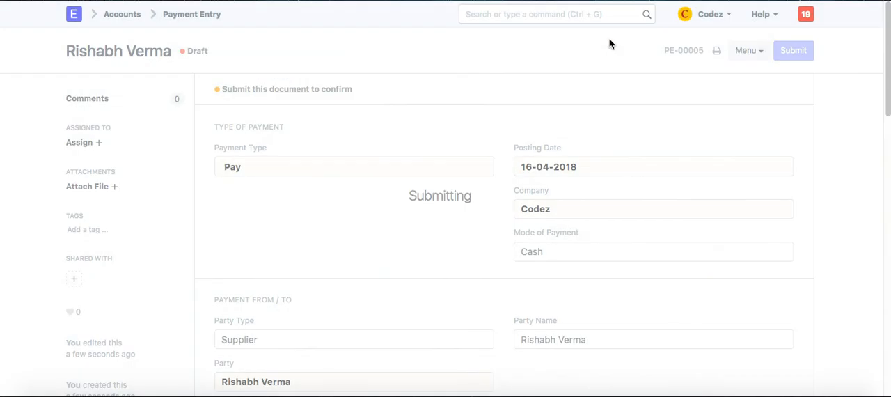
Return to the desk home page and reload it to refresh the document counters
click(80, 26)
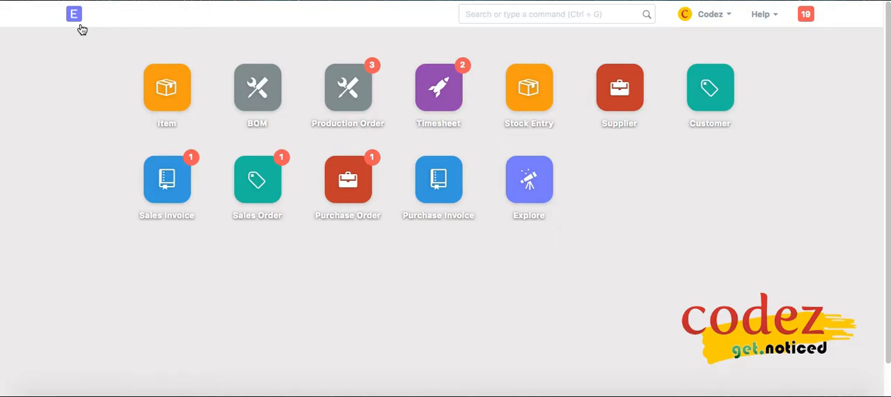
click(727, 23)
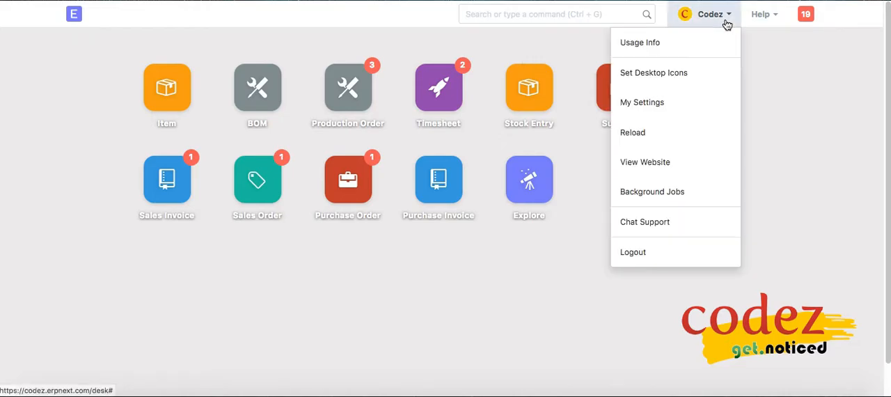
click(650, 133)
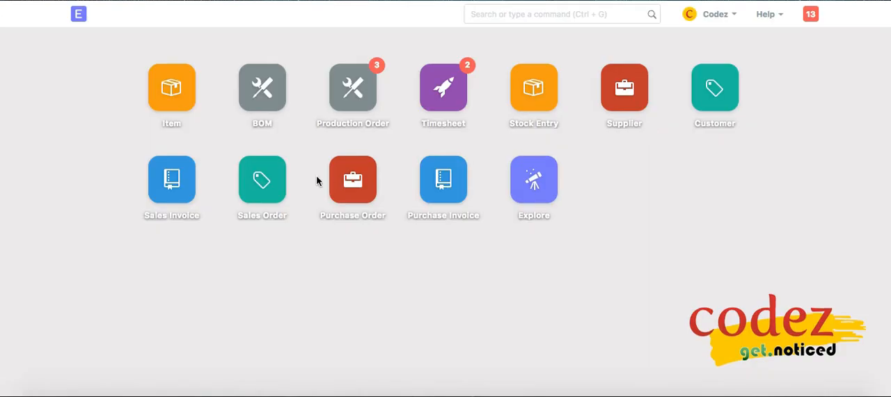
Open the Balance Sheet report from Accounts and expand Cash In Hand to examine the asset accounts
click(530, 171)
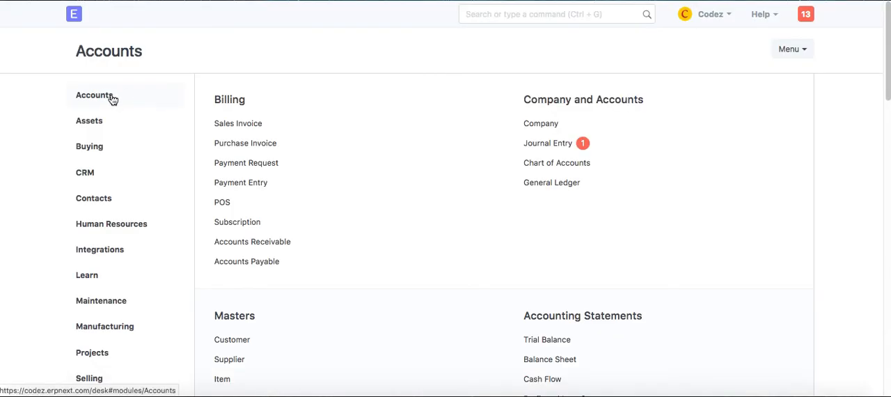
click(545, 361)
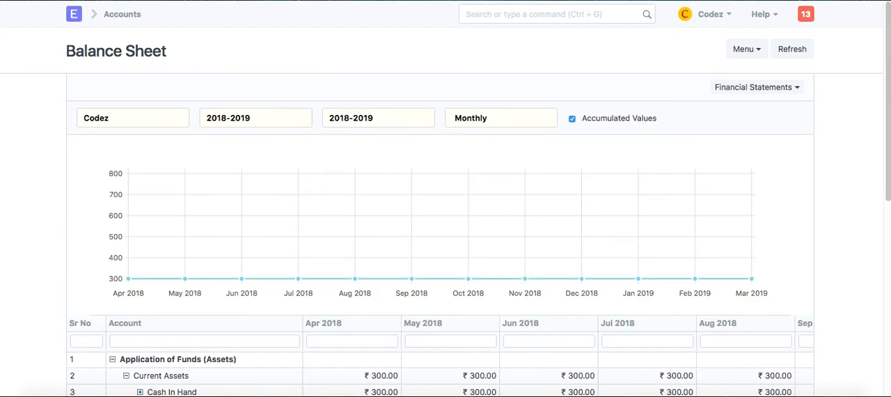
scroll(526, 275, down, 3)
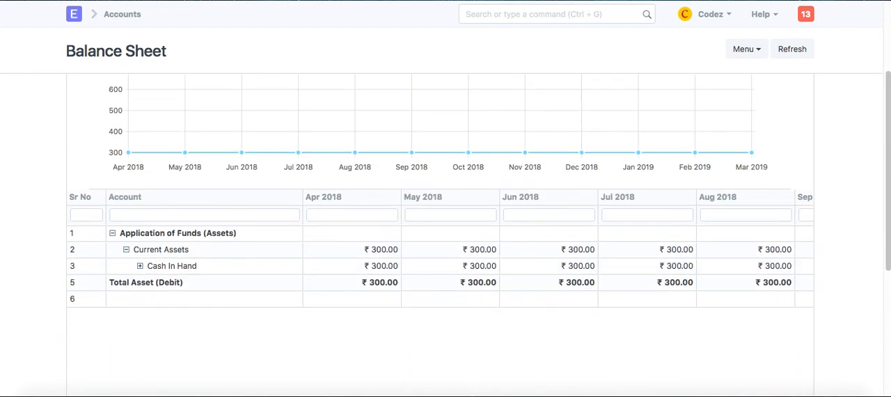
click(140, 265)
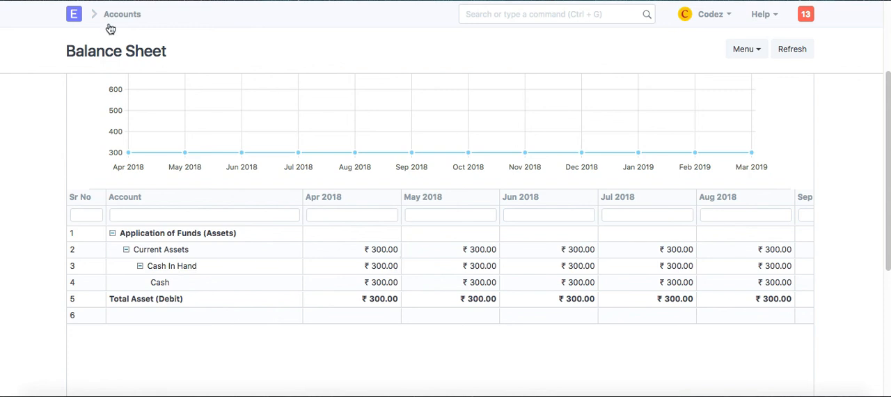
Open the Profit and Loss Statement from Accounts and examine the income, expenses and net profit rows
click(74, 16)
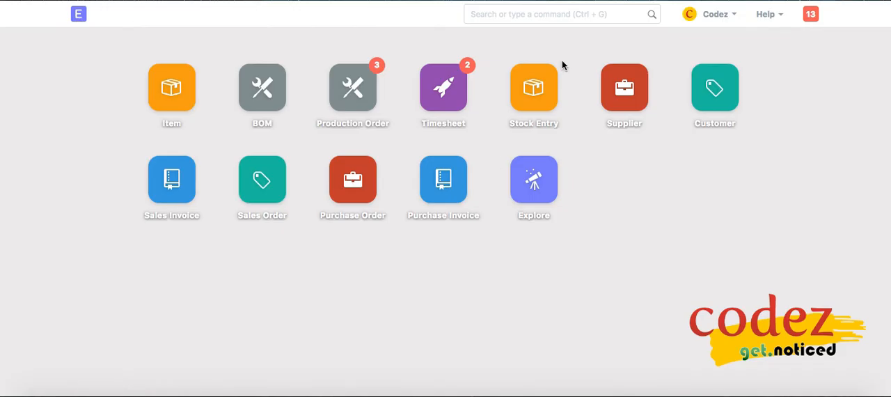
click(516, 190)
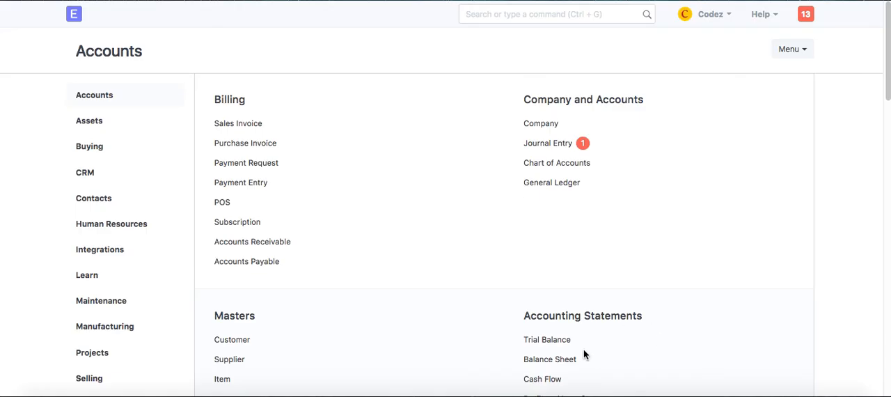
scroll(577, 371, down, 3)
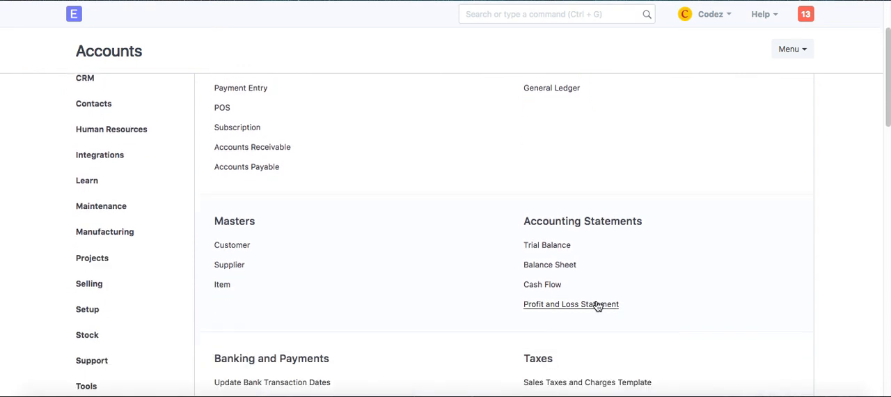
click(598, 306)
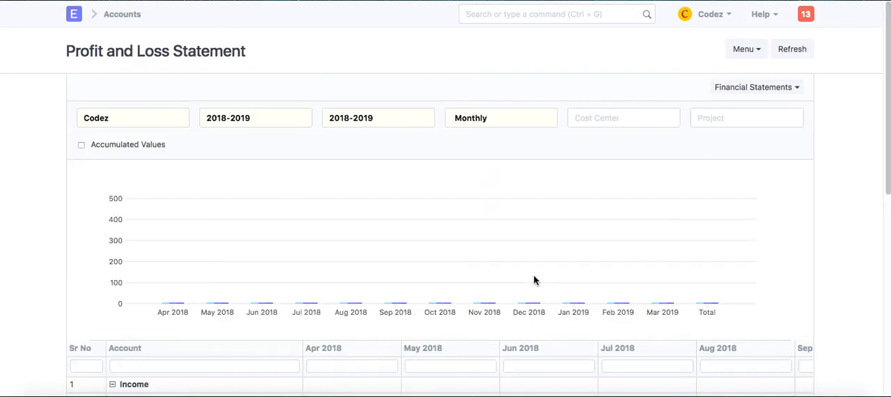
scroll(534, 279, down, 6)
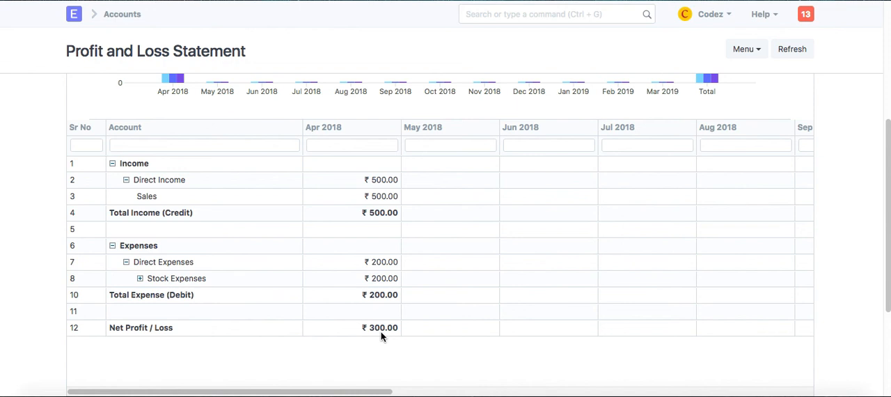
mouse_move(416, 394)
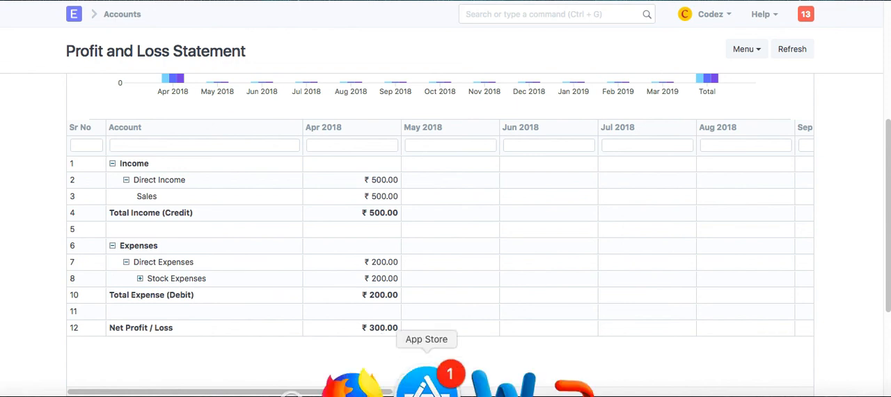